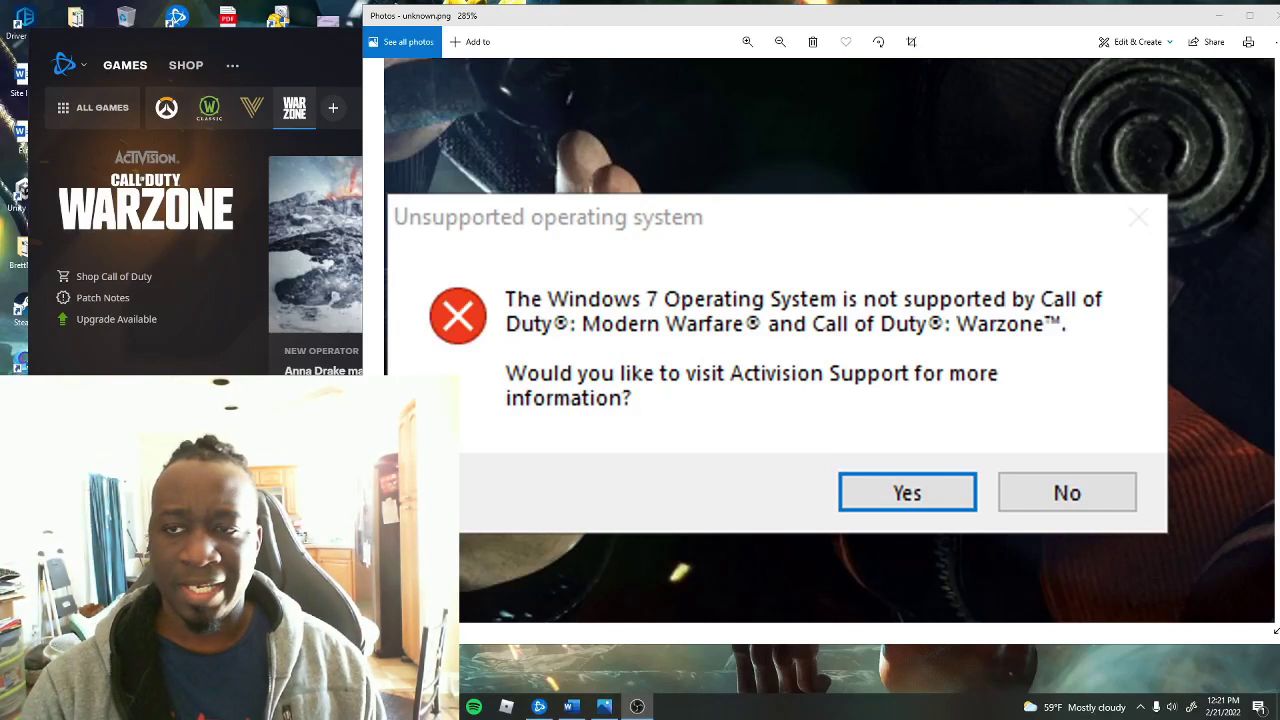
Check System > About to confirm the PC runs Windows 10 Pro, version 21H2, then close Settings
{"action": "left_click", "coordinate": [299, 46]}
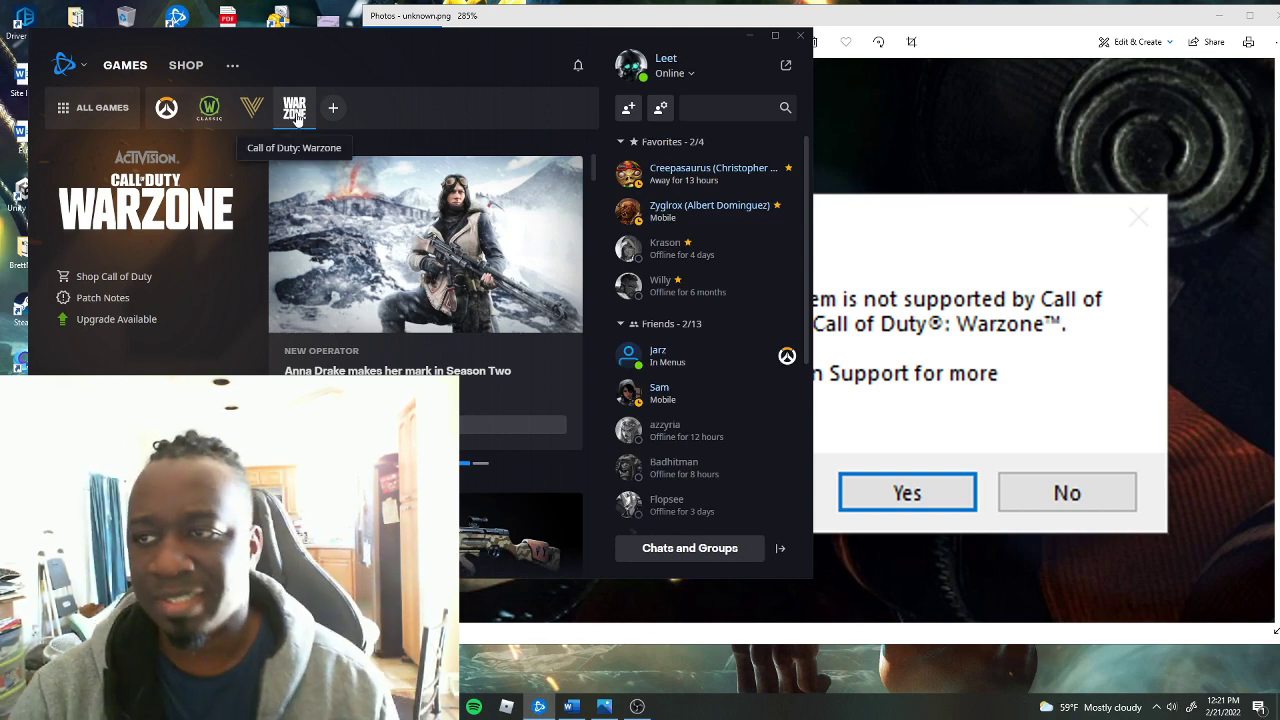
{"action": "key", "text": "alt+Tab"}
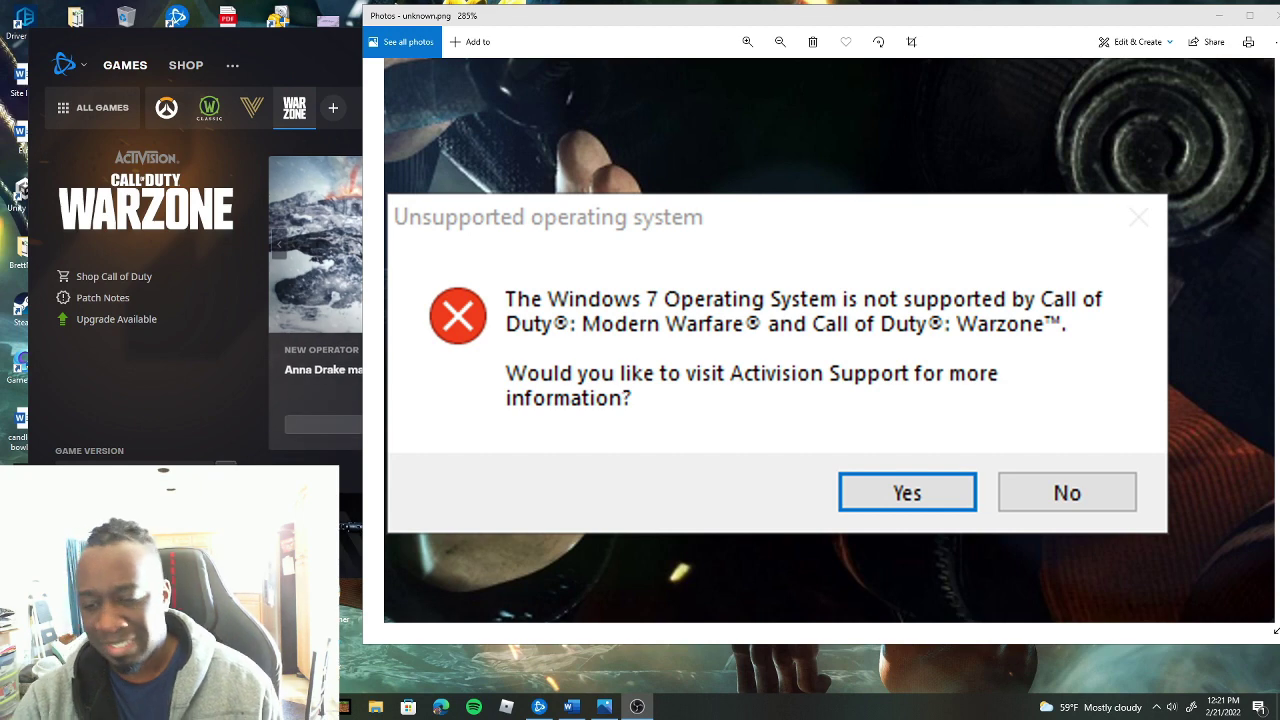
{"action": "key", "text": "super"}
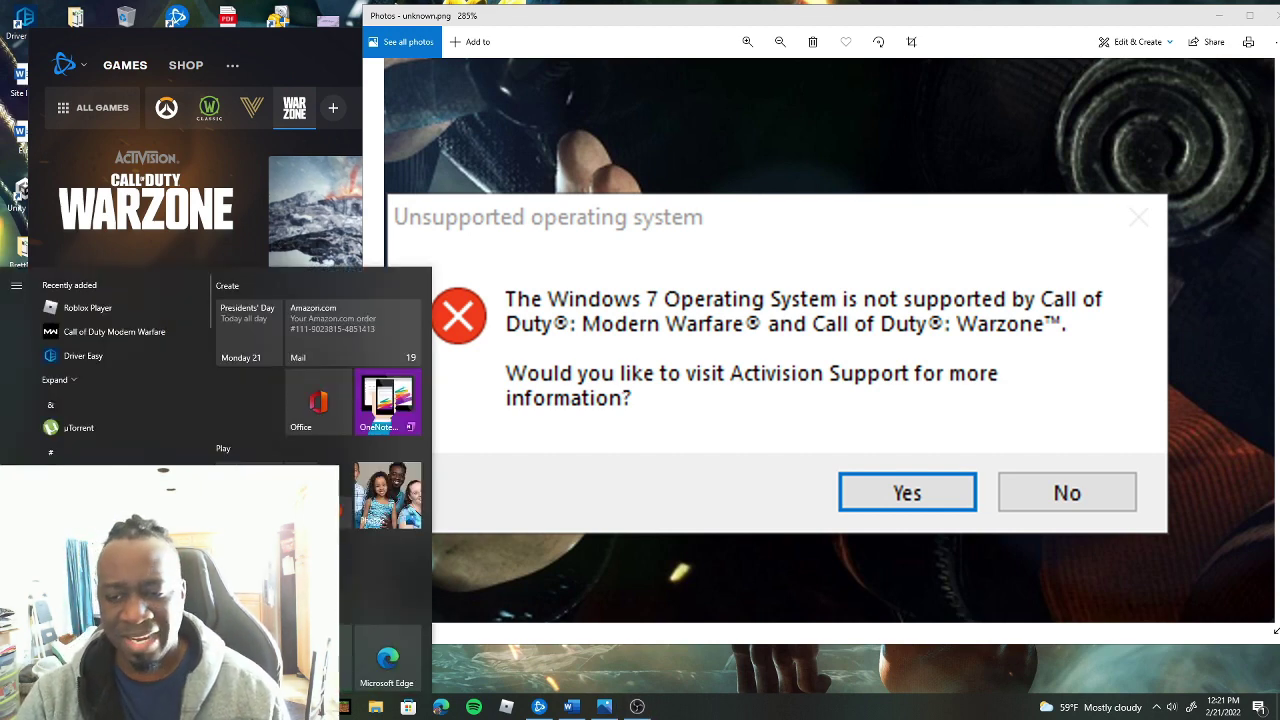
{"action": "type", "text": "system info"}
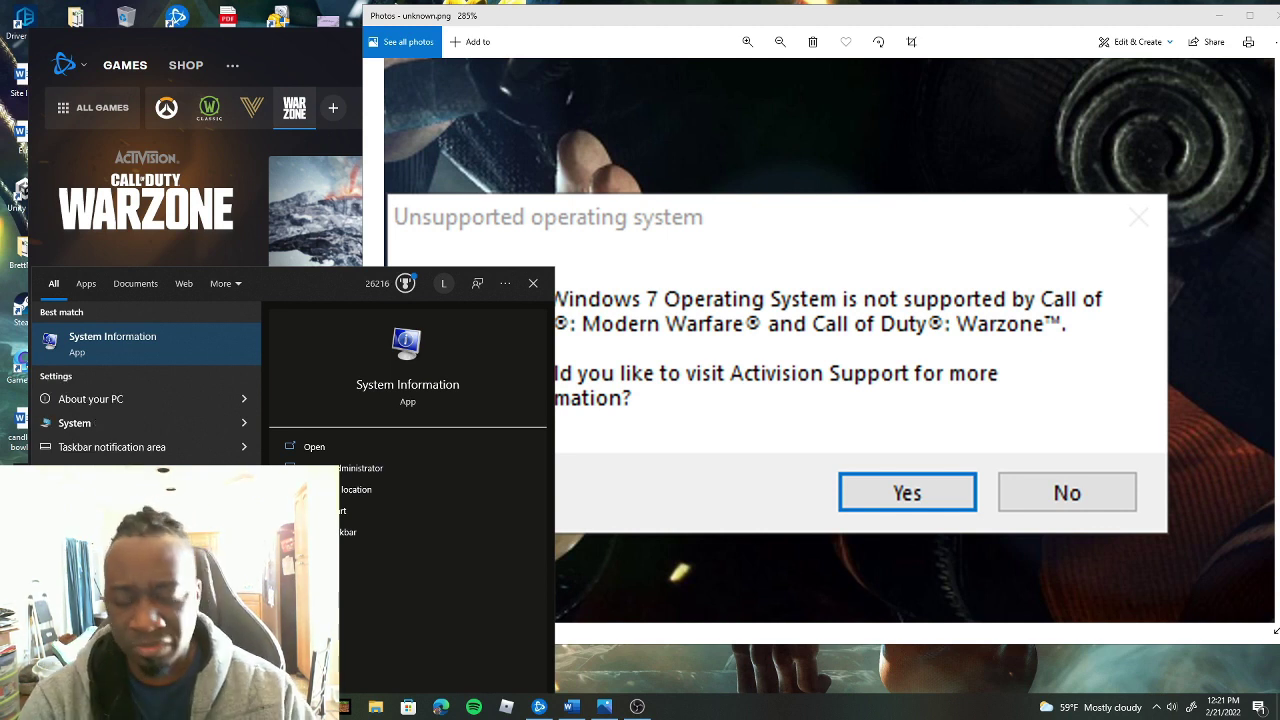
{"action": "left_click", "coordinate": [78, 427]}
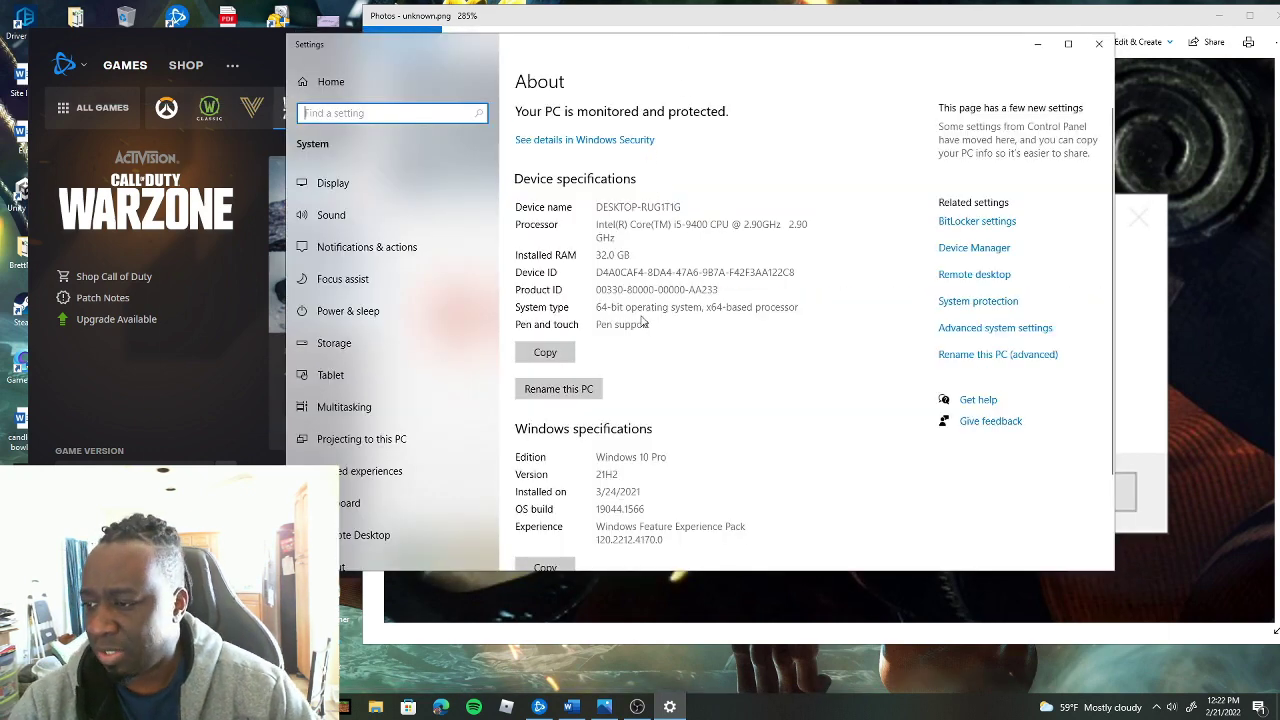
{"action": "left_click", "coordinate": [597, 455]}
{"action": "left_click_drag", "start_coordinate": [599, 457], "coordinate": [675, 457]}
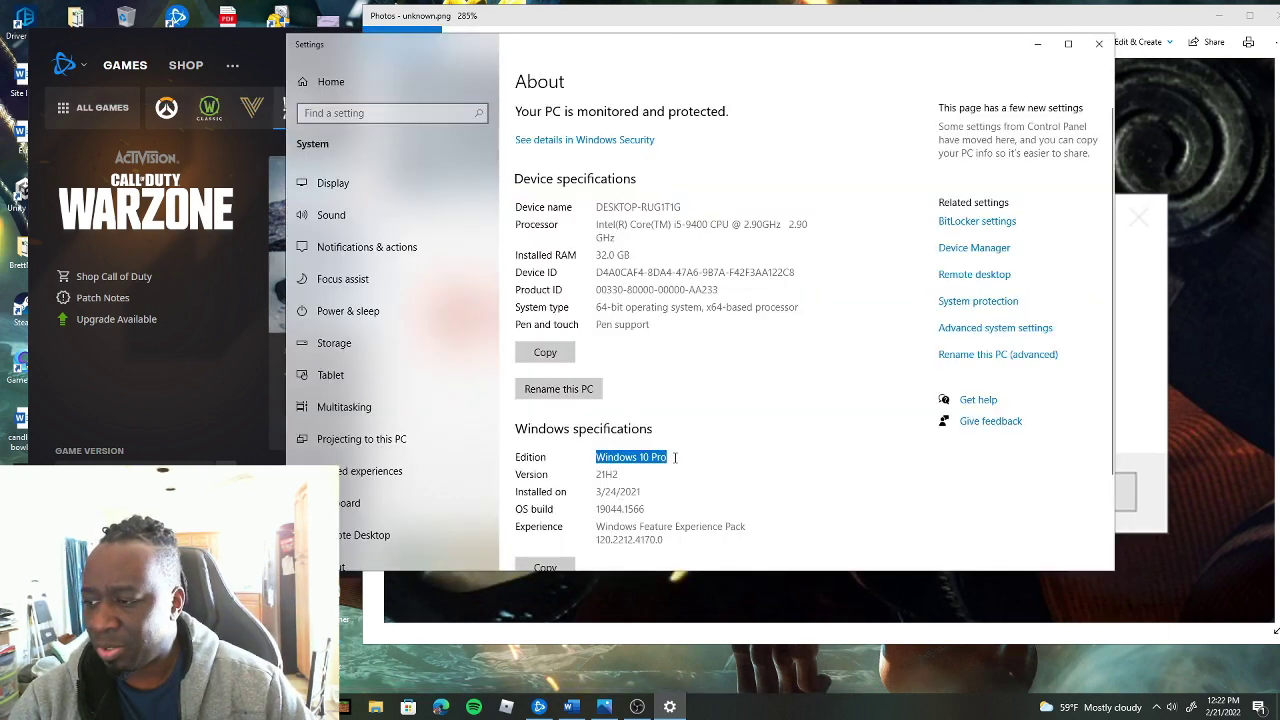
{"action": "left_click", "coordinate": [1099, 44]}
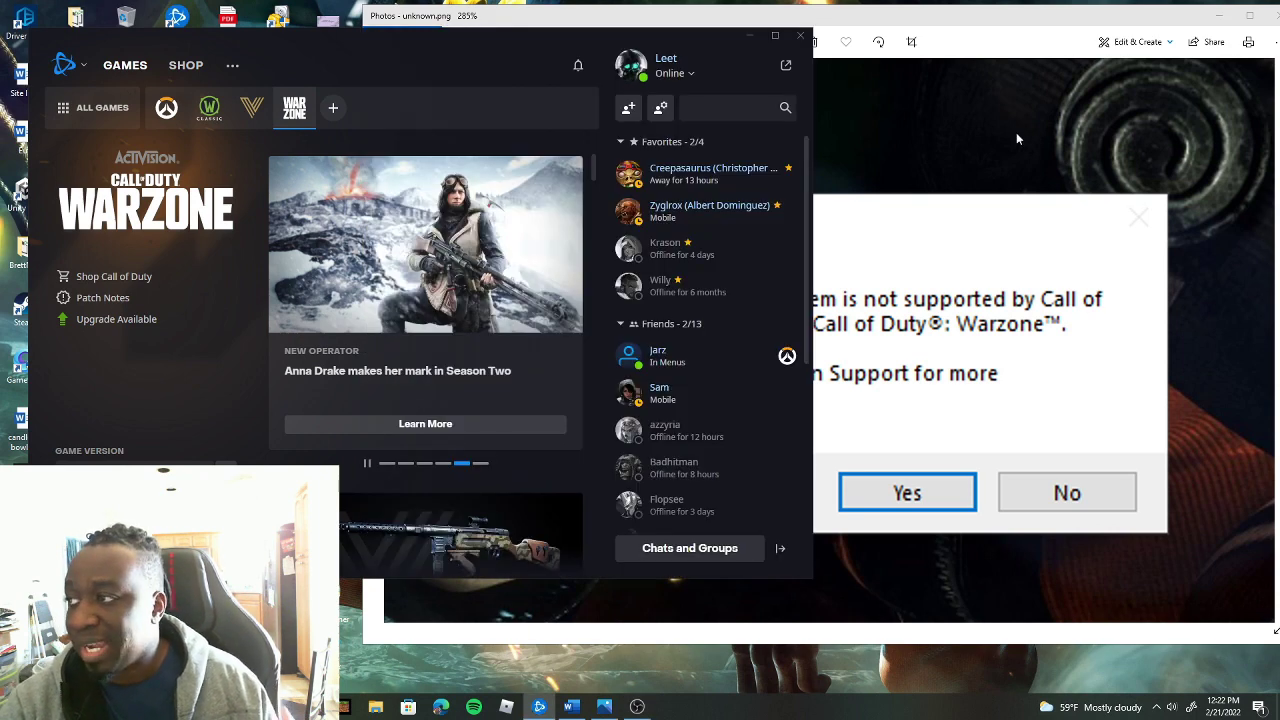
Close the Photos window showing the Warzone unsupported-OS error screenshot
{"action": "left_click", "coordinate": [970, 21]}
{"action": "left_click_drag", "start_coordinate": [1163, 17], "coordinate": [1058, 17]}
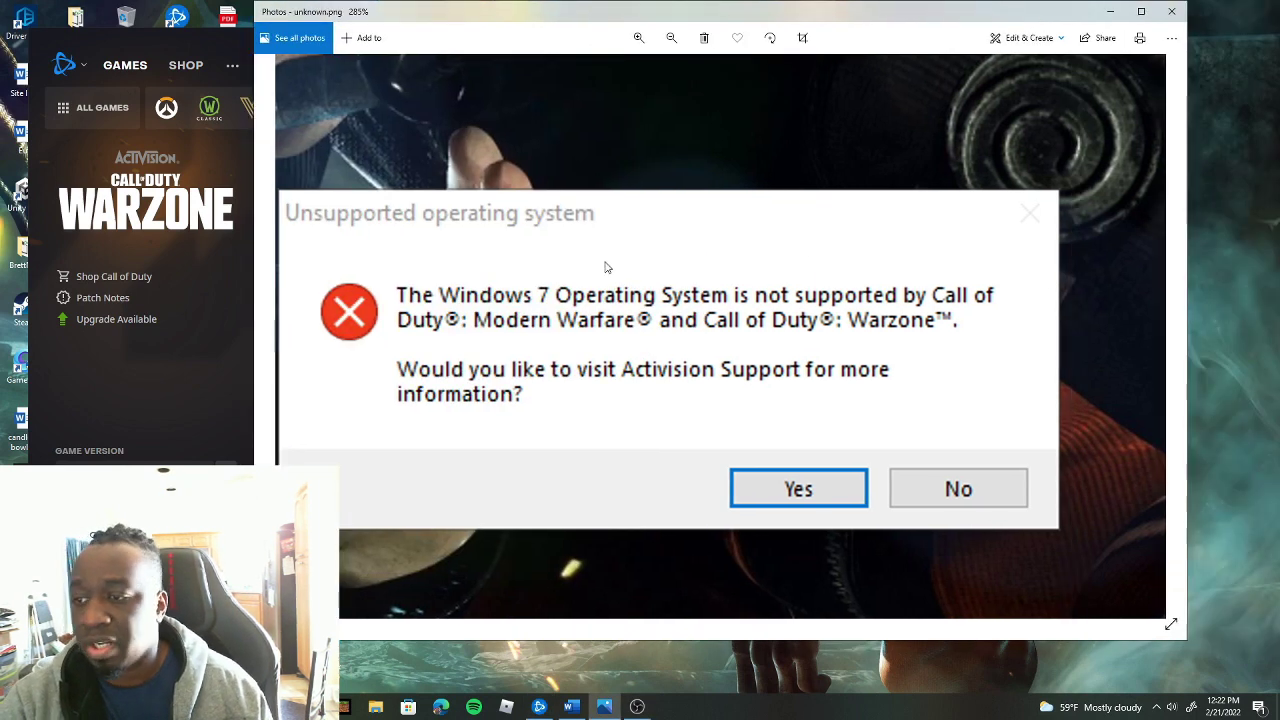
{"action": "left_click_drag", "start_coordinate": [634, 25], "coordinate": [700, 27]}
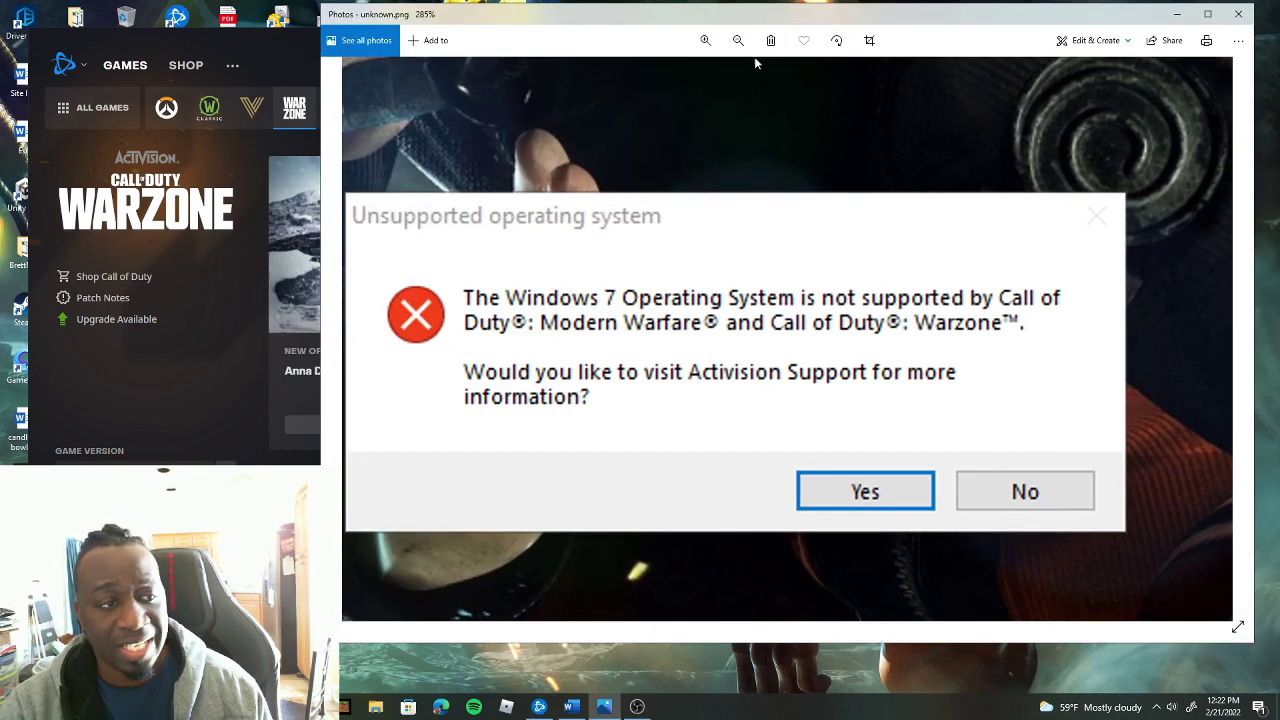
{"action": "left_click", "coordinate": [1238, 14]}
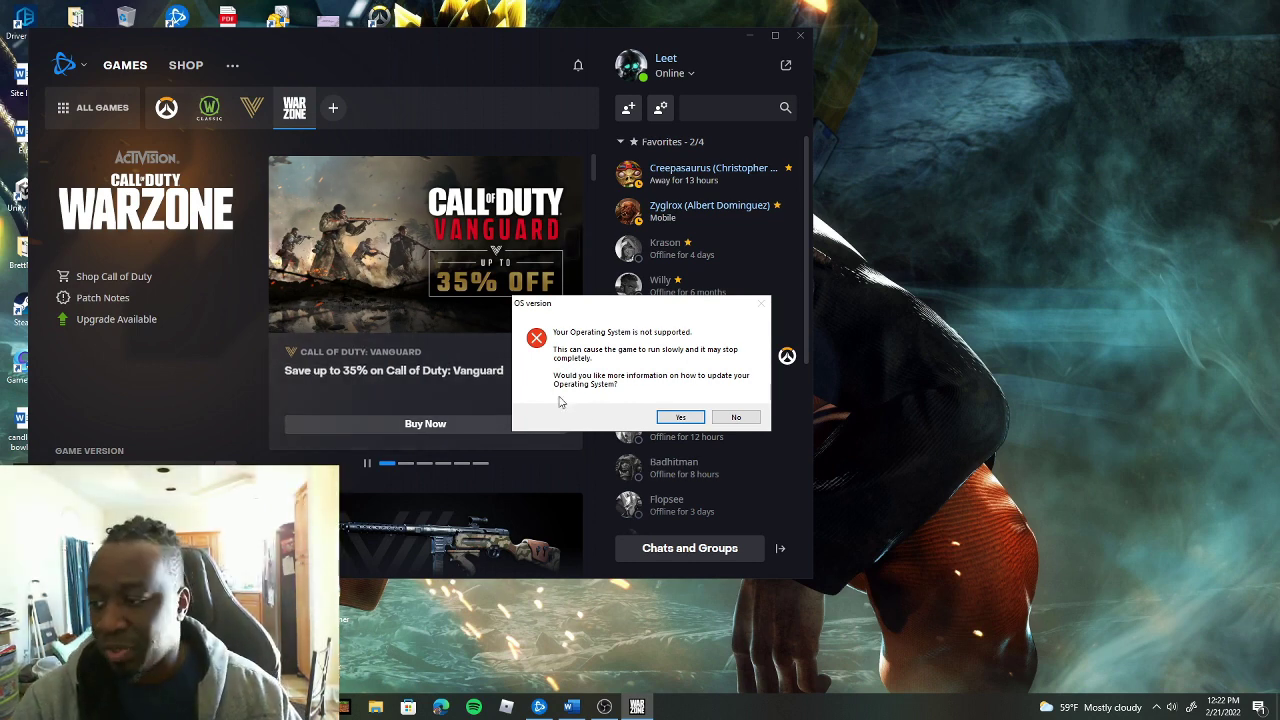
{"action": "left_click", "coordinate": [682, 418]}
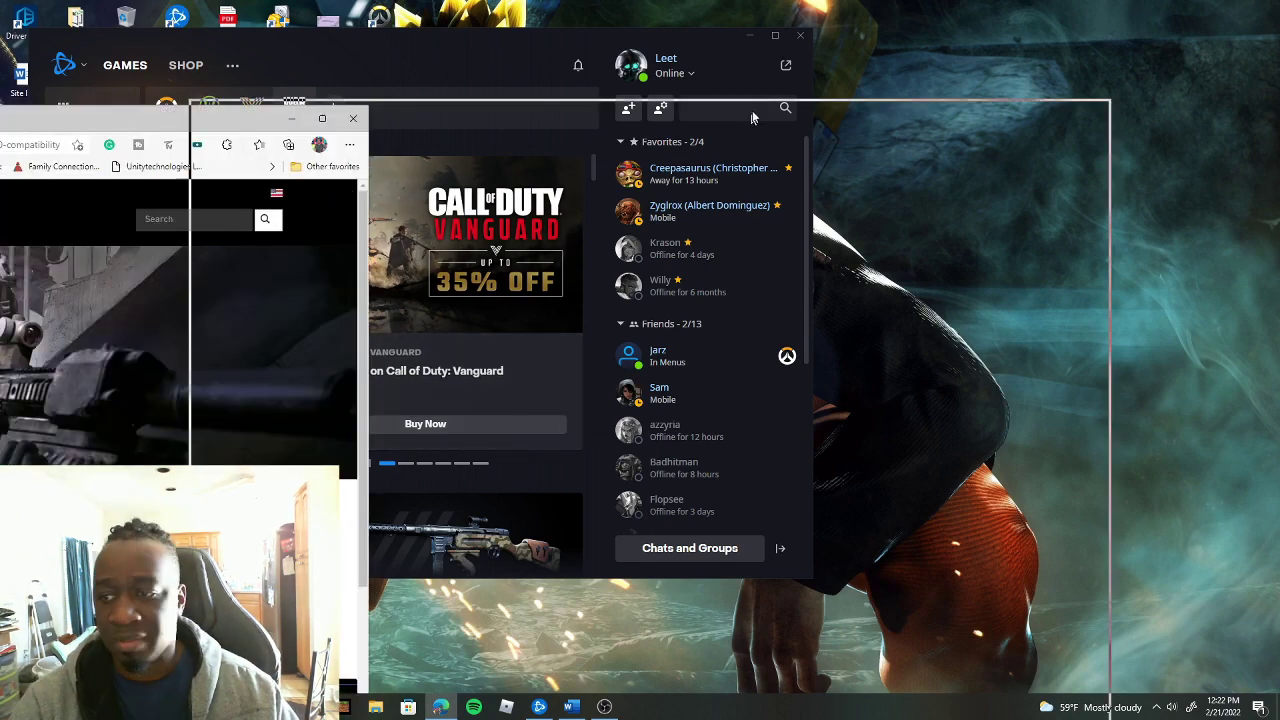
{"action": "scroll", "coordinate": [589, 174], "scroll_direction": "down", "scroll_amount": 2}
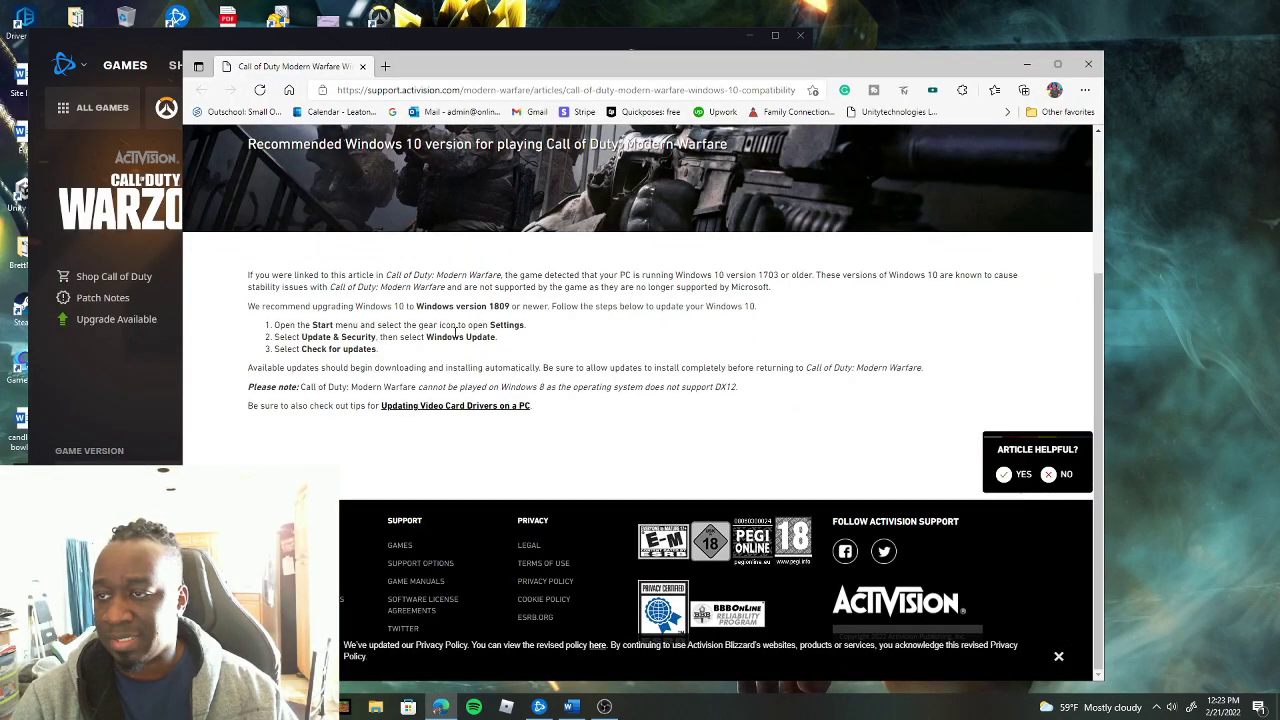
{"action": "left_click", "coordinate": [1088, 64]}
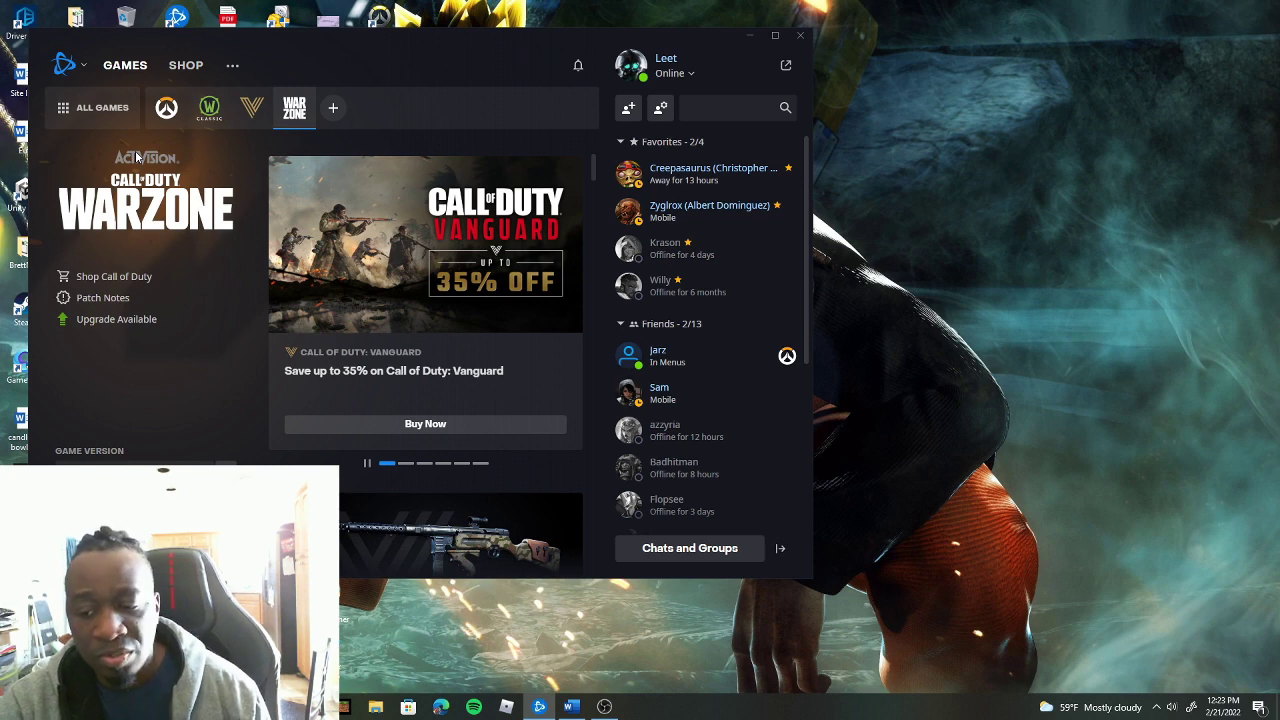
Download the pending Microsoft Defender security update in Windows Update until it reports up to date
{"action": "key", "text": "super"}
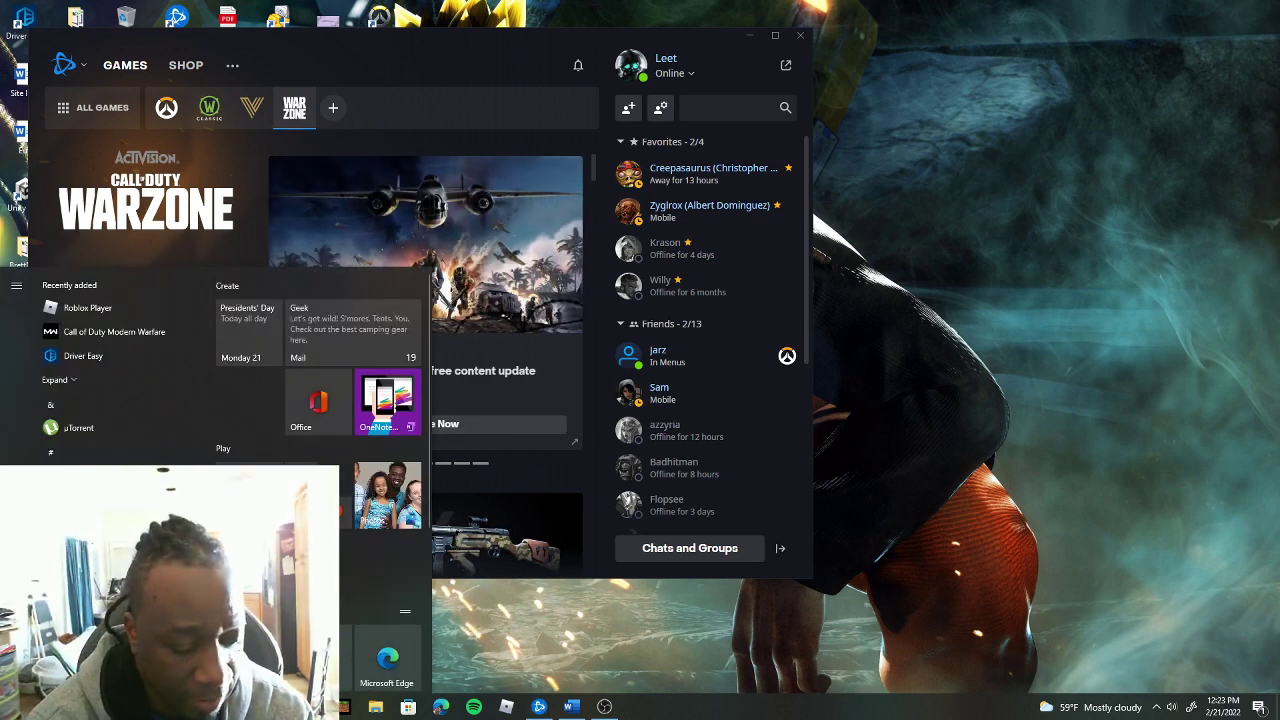
{"action": "type", "text": "windows"}
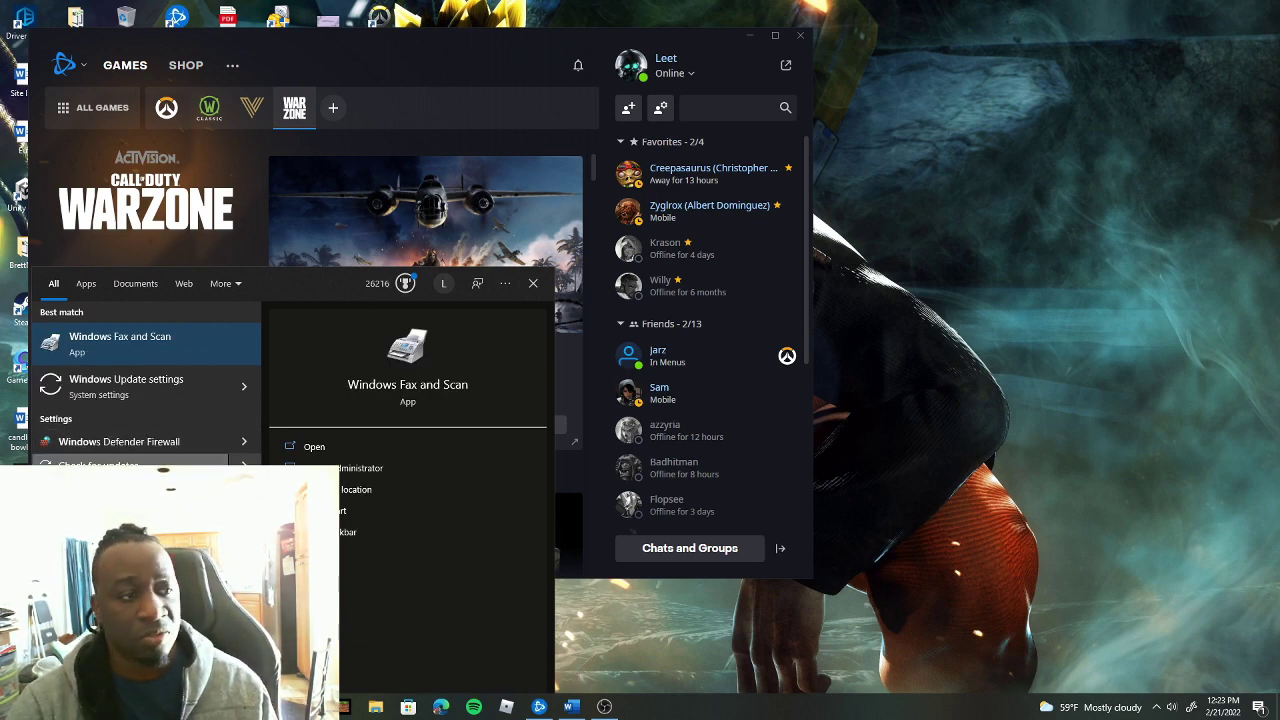
{"action": "key", "text": "Escape"}
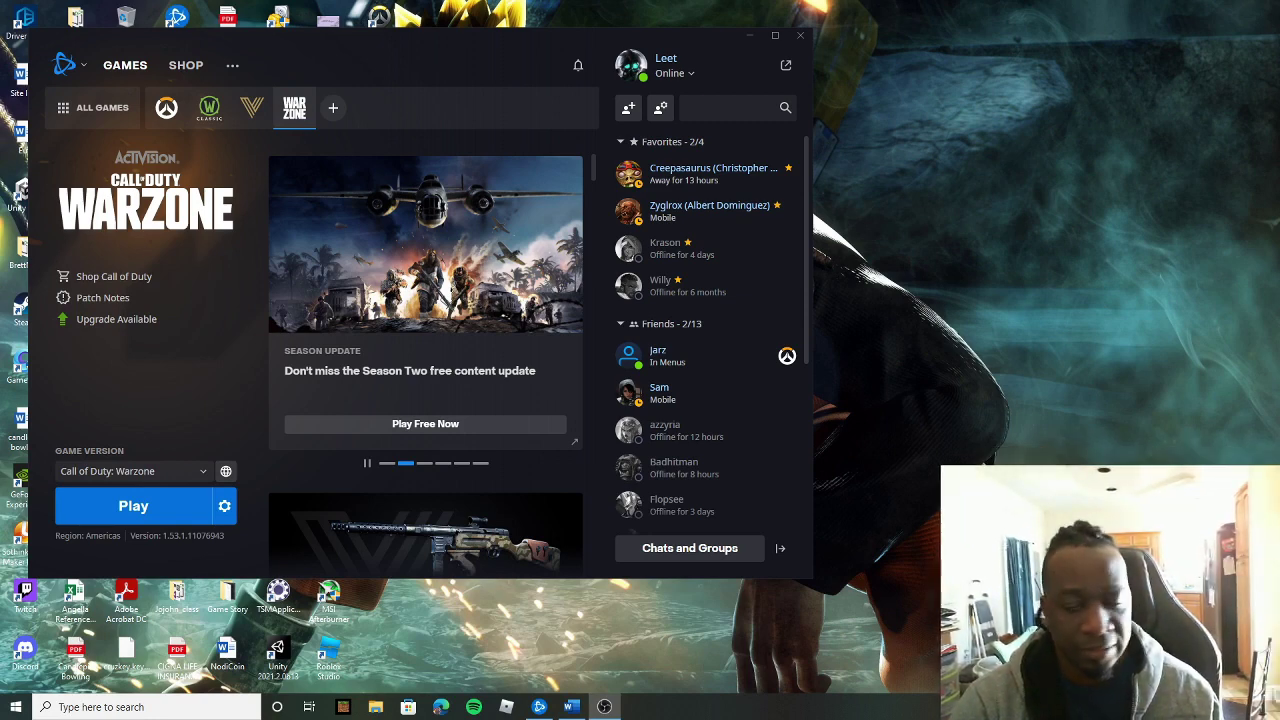
{"action": "left_click", "coordinate": [16, 707]}
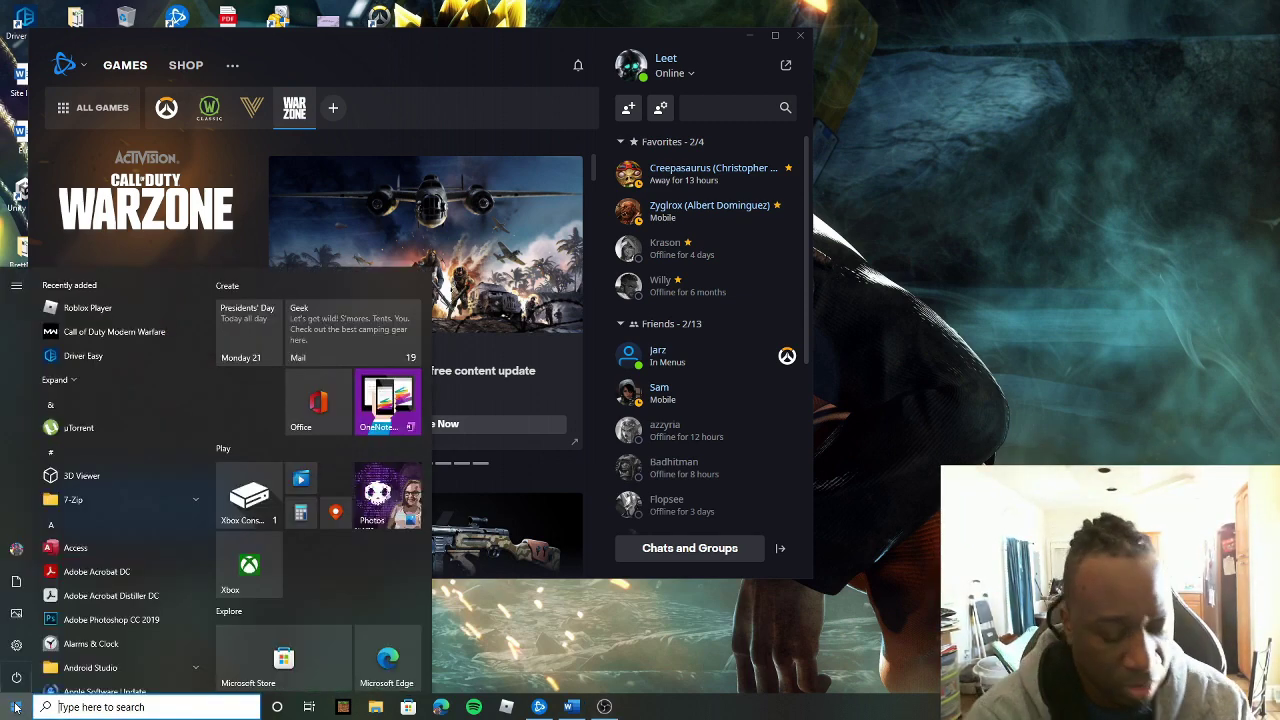
{"action": "type", "text": "window"}
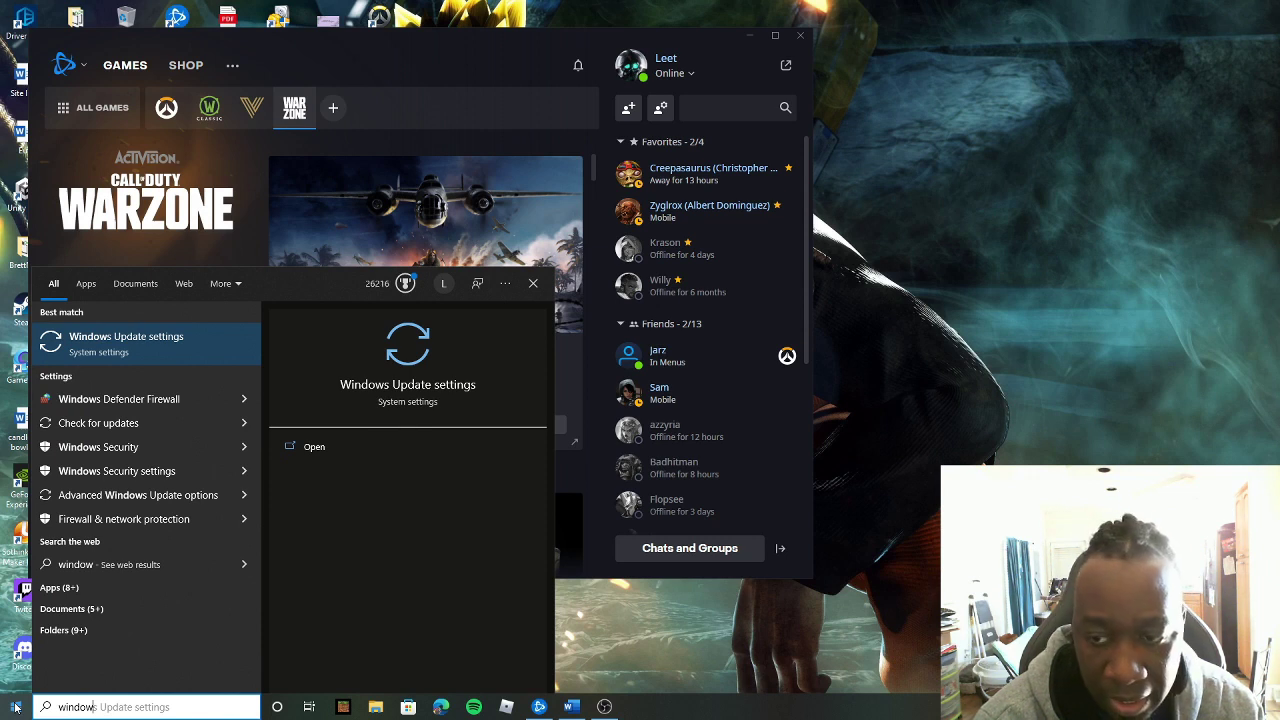
{"action": "type", "text": "s"}
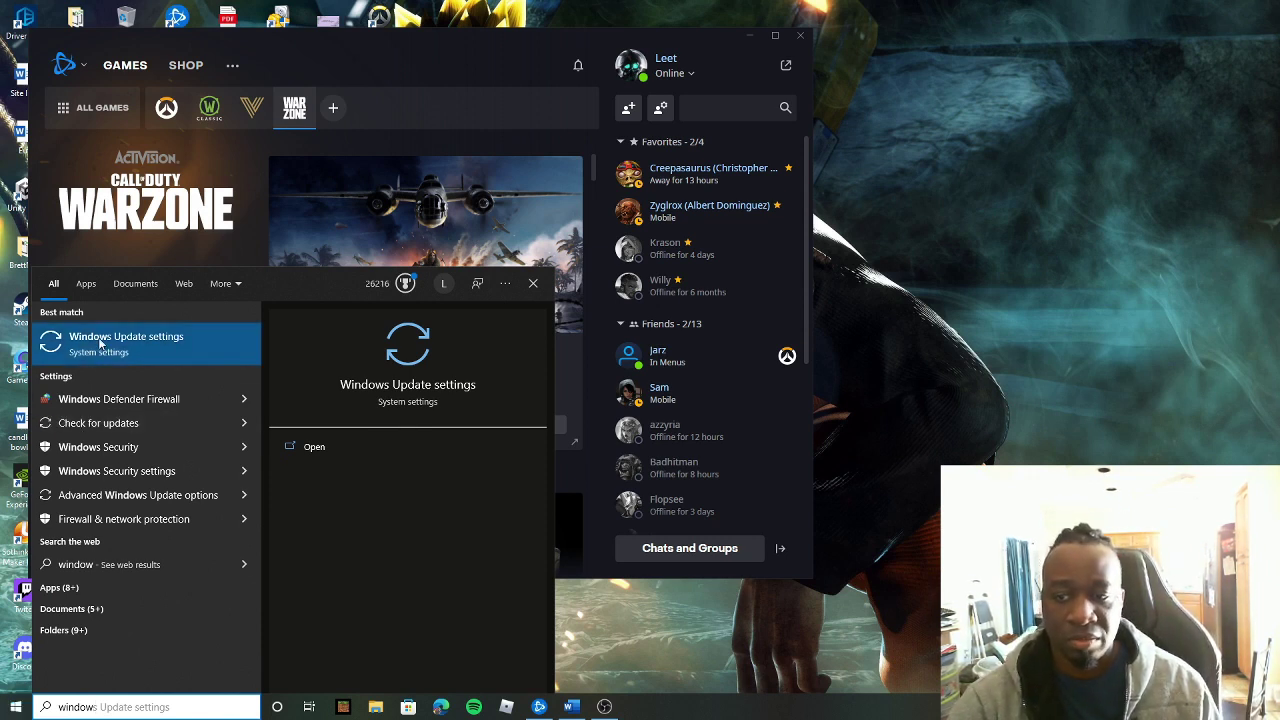
{"action": "left_click", "coordinate": [110, 424]}
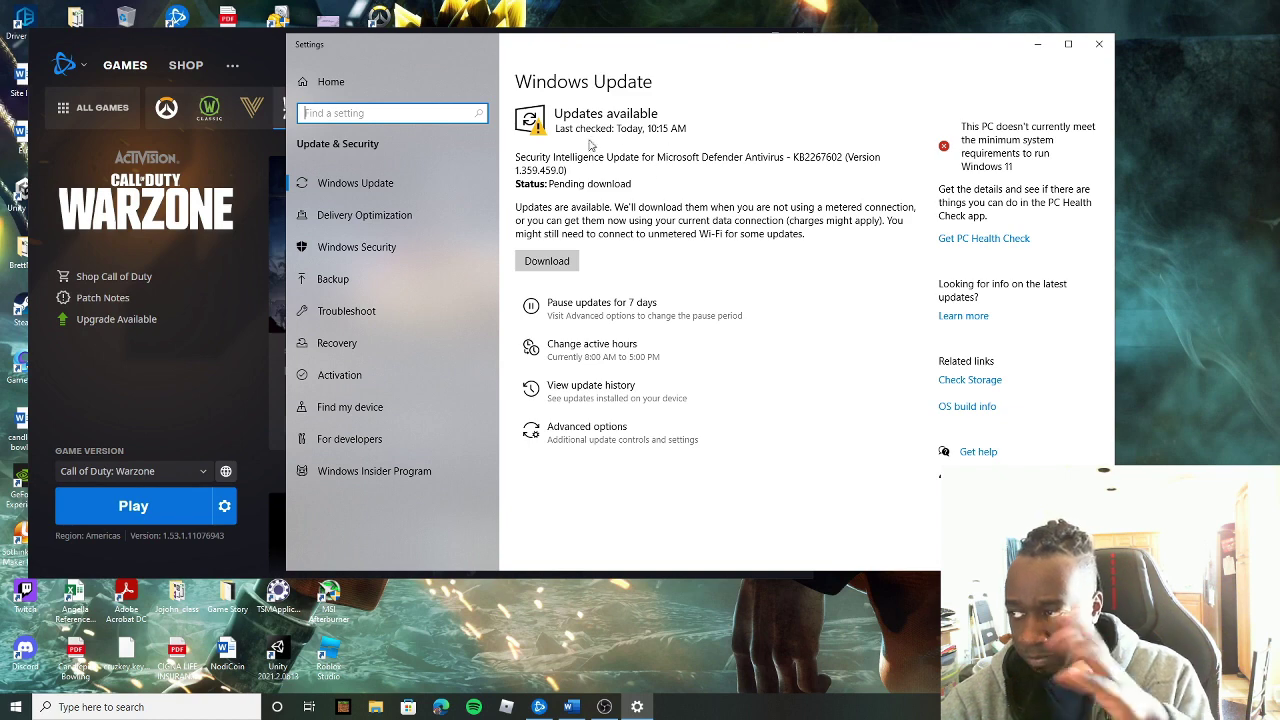
{"action": "left_click", "coordinate": [547, 262]}
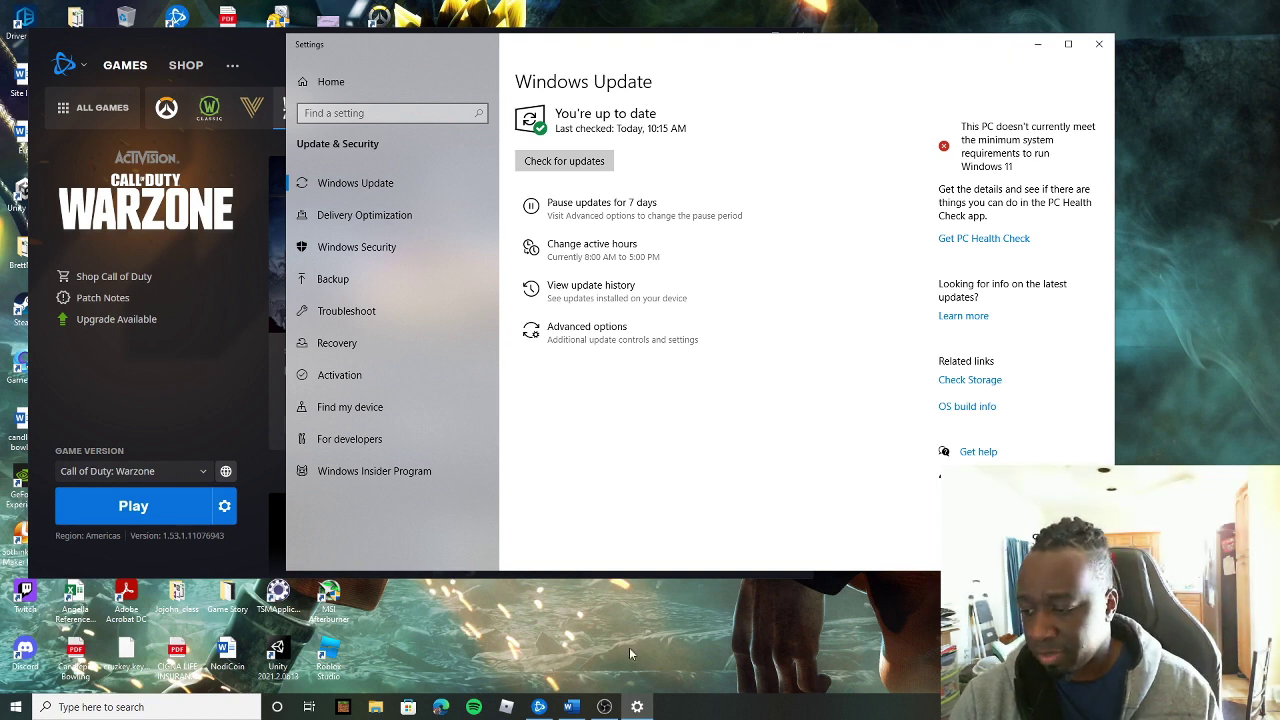
{"action": "mouse_move", "coordinate": [576, 710]}
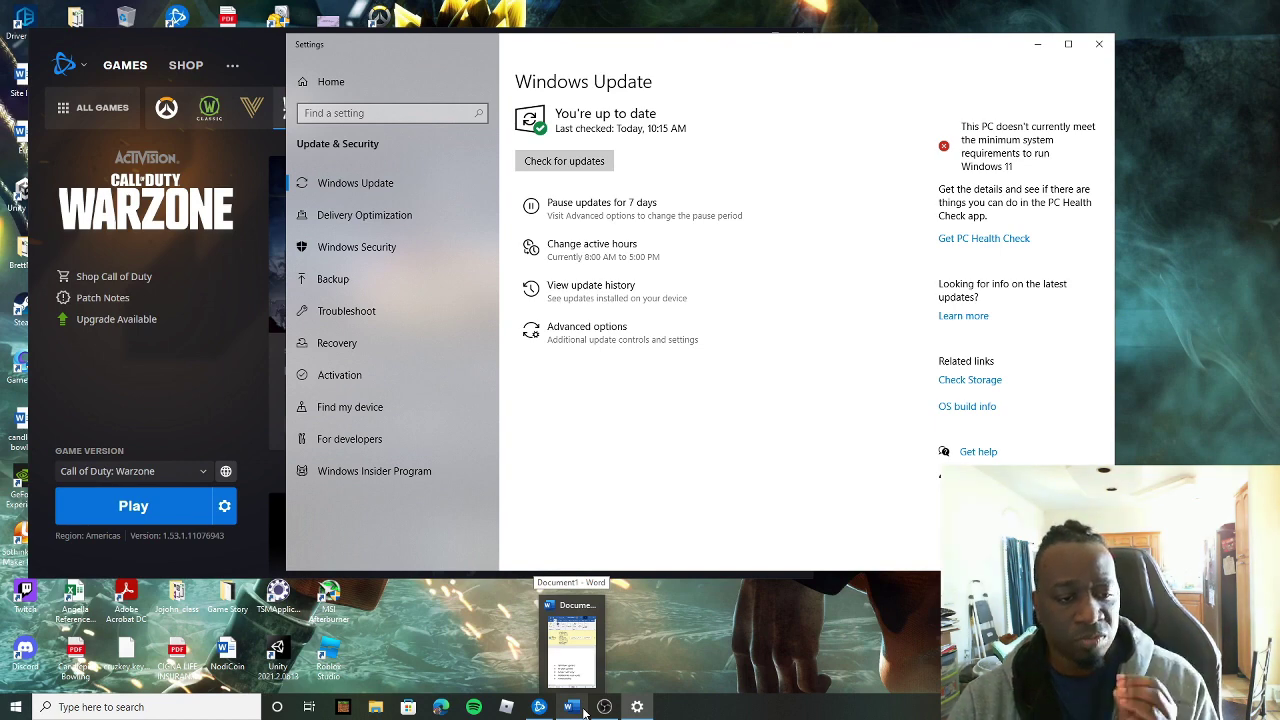
Highlight the 'Windows update' item in the Word checklist in yellow
{"action": "left_click", "coordinate": [568, 707]}
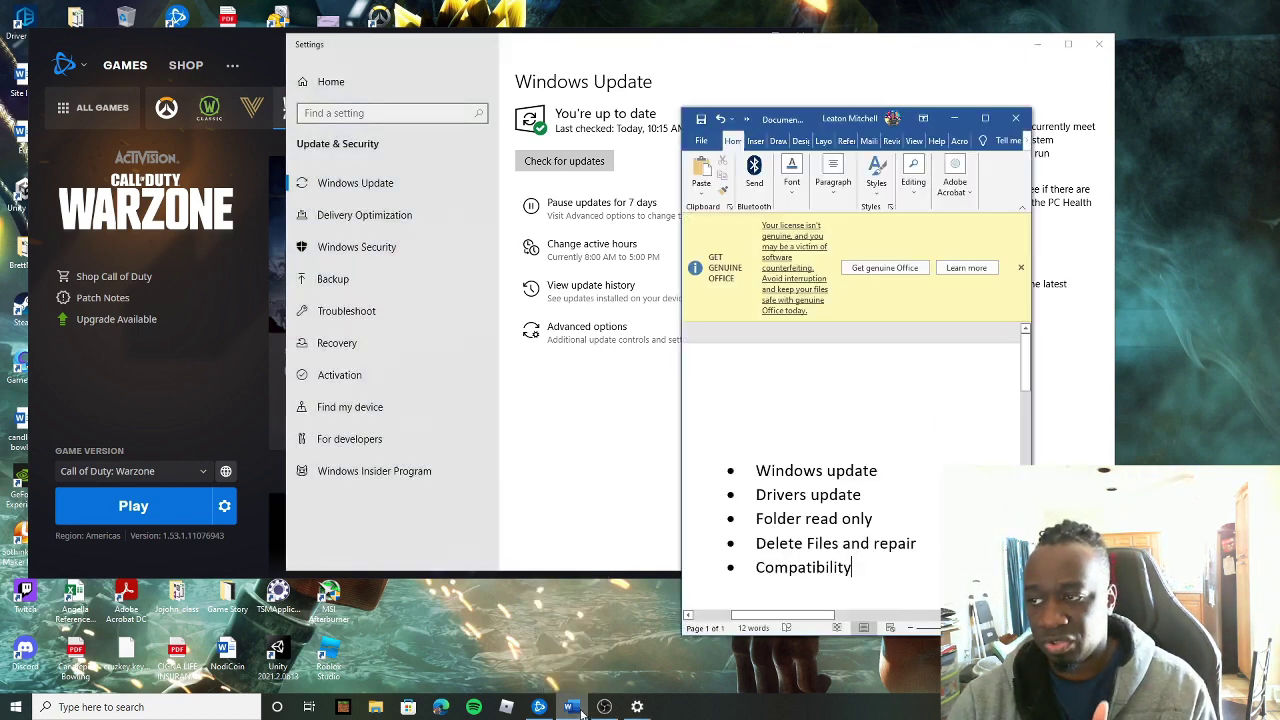
{"action": "scroll", "coordinate": [956, 380], "scroll_direction": "down", "scroll_amount": 2}
{"action": "scroll", "coordinate": [963, 428], "scroll_direction": "up", "scroll_amount": 1}
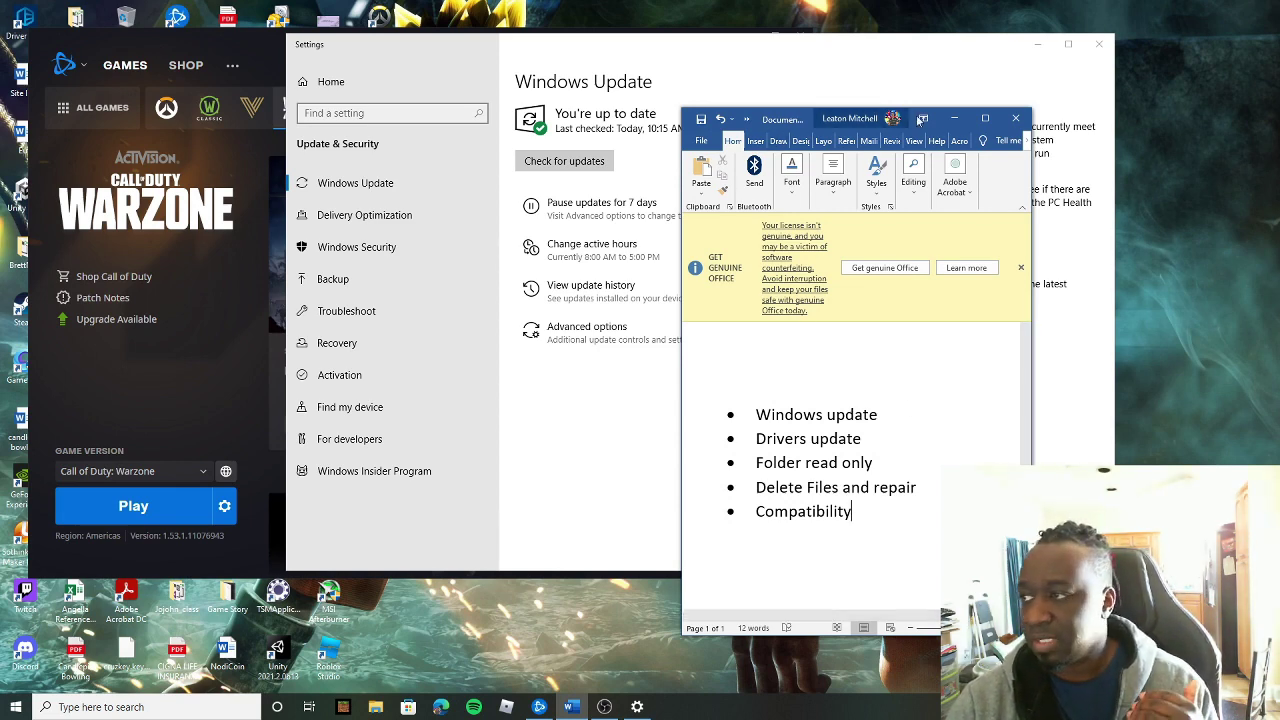
{"action": "left_click_drag", "start_coordinate": [767, 117], "coordinate": [879, 17]}
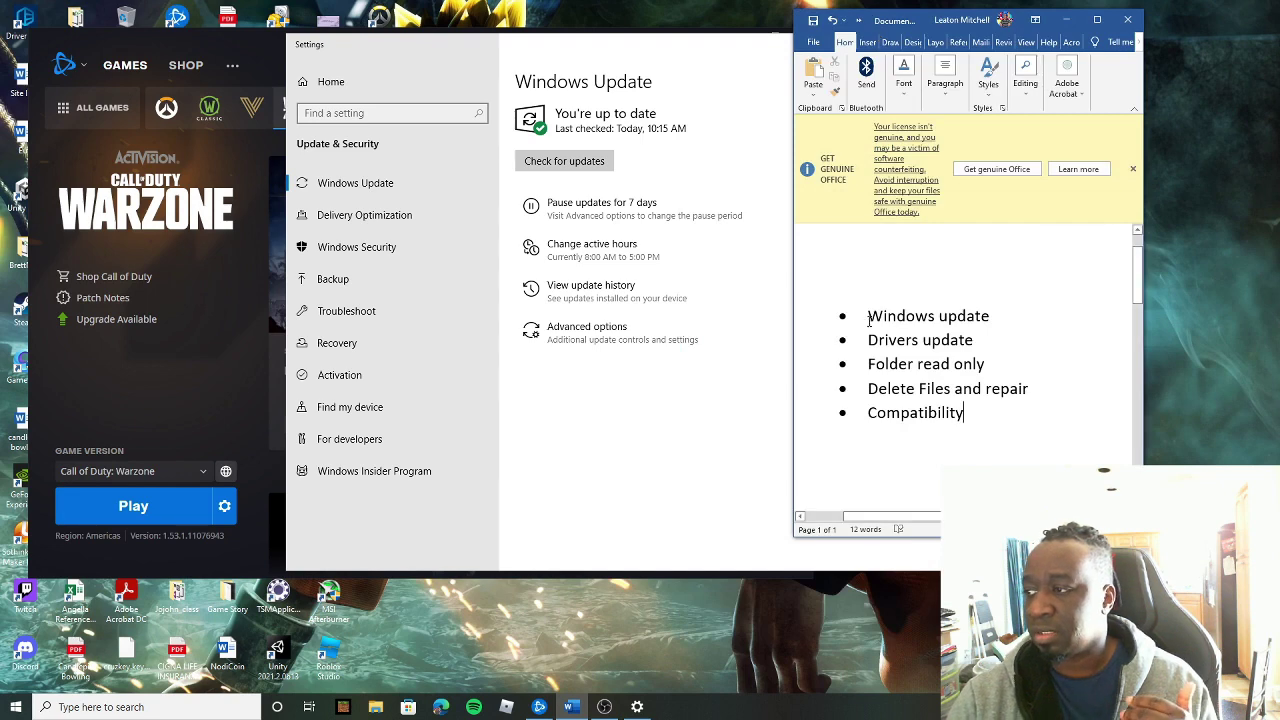
{"action": "left_click_drag", "start_coordinate": [867, 316], "coordinate": [990, 316]}
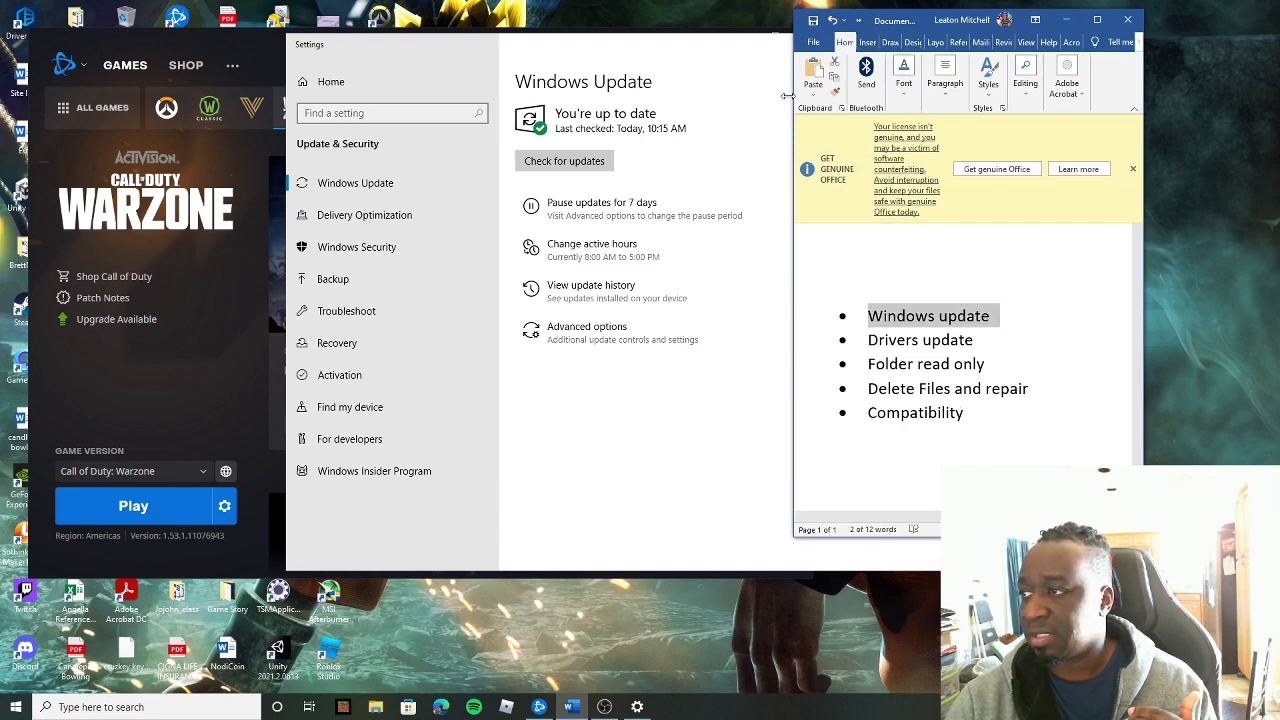
{"action": "left_click_drag", "start_coordinate": [793, 96], "coordinate": [631, 96]}
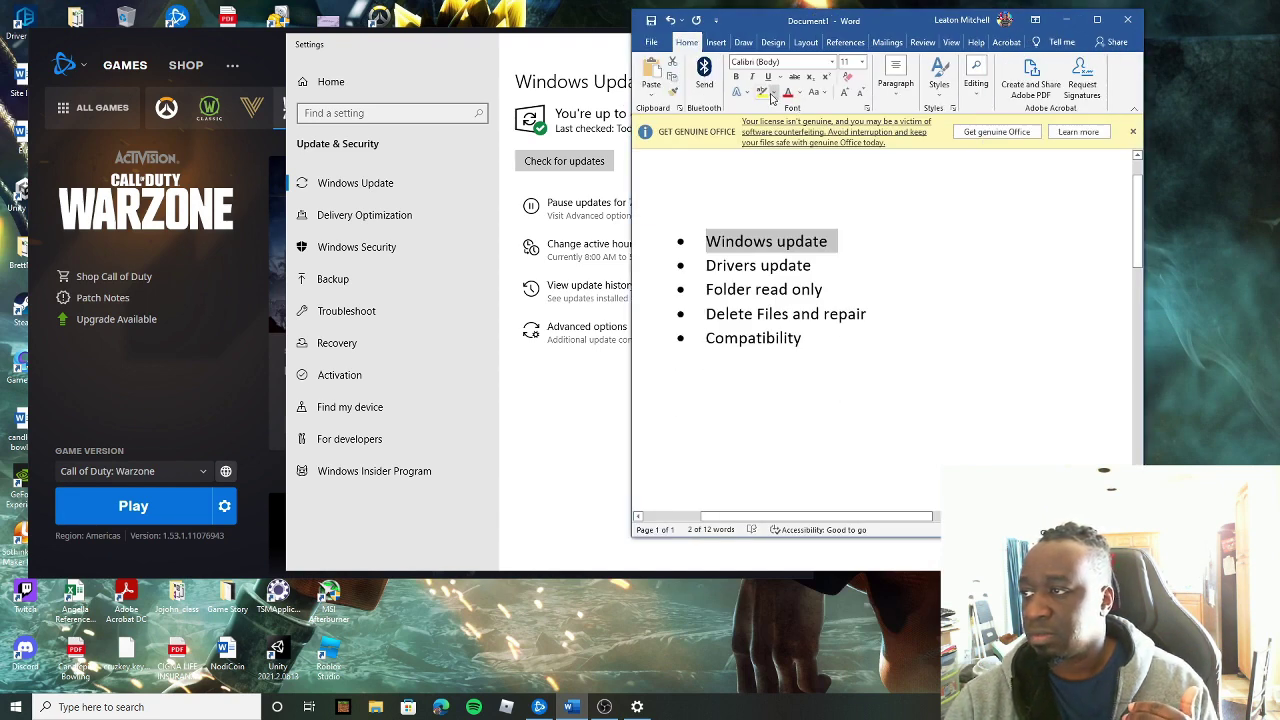
{"action": "left_click", "coordinate": [773, 92]}
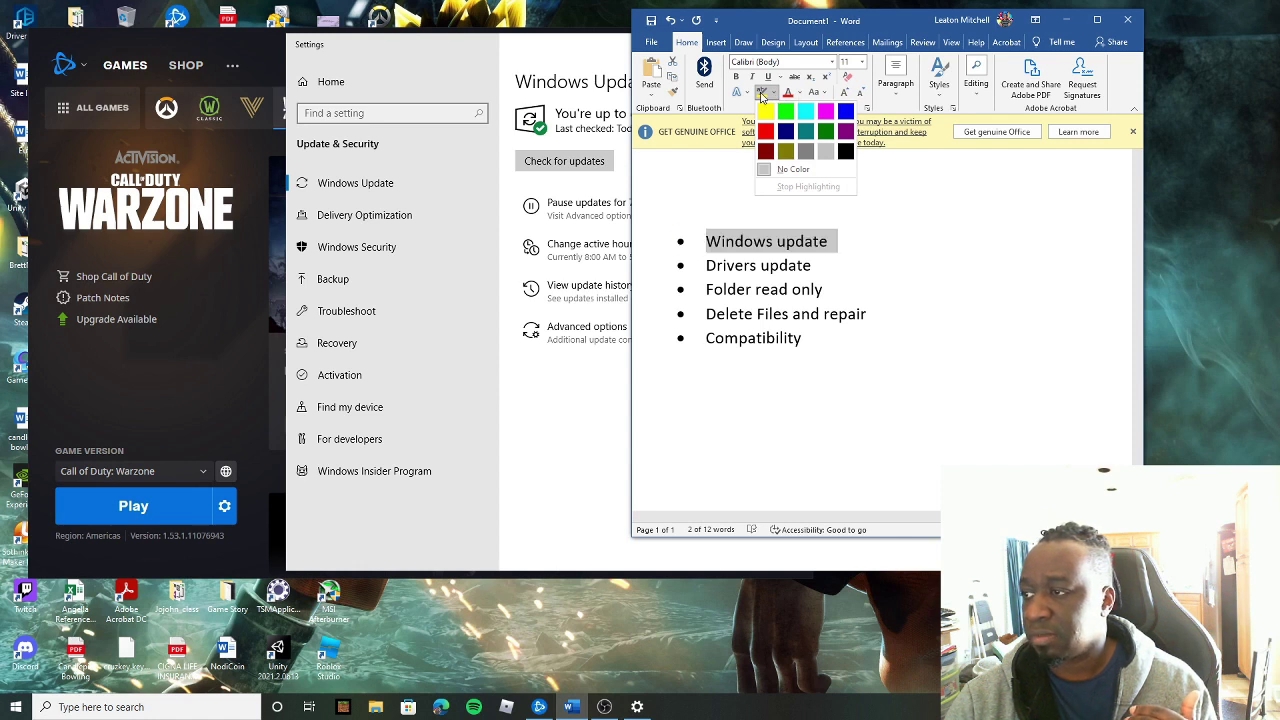
{"action": "left_click", "coordinate": [768, 112]}
{"action": "left_click", "coordinate": [852, 437]}
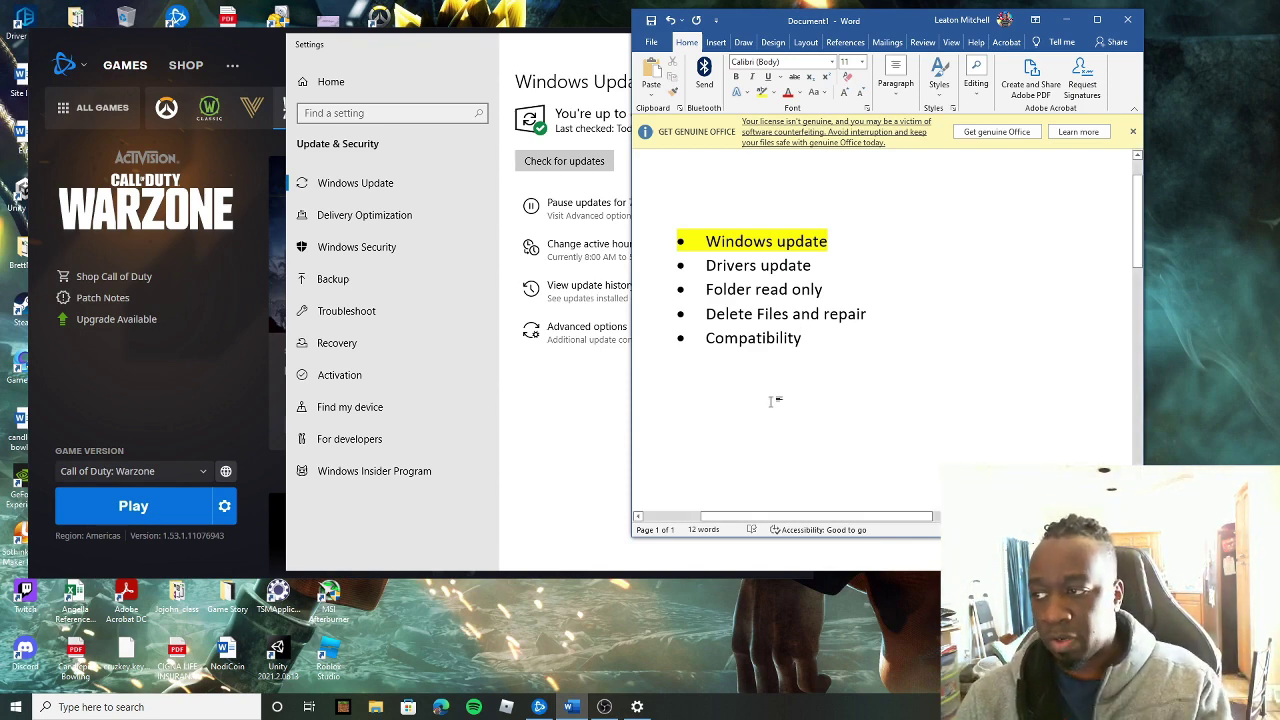
Select 'Drivers update' in the checklist and bring the Battle.net launcher back in front
{"action": "left_click_drag", "start_coordinate": [748, 268], "coordinate": [812, 276]}
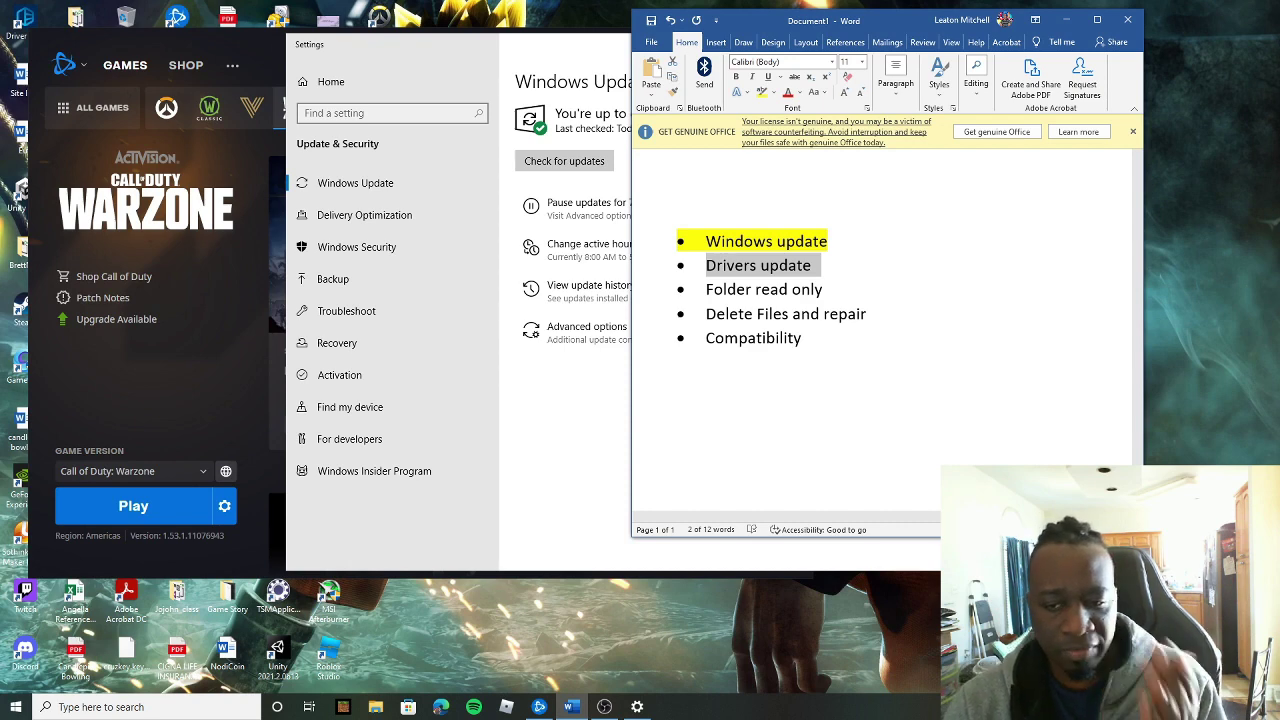
{"action": "left_click", "coordinate": [20, 483]}
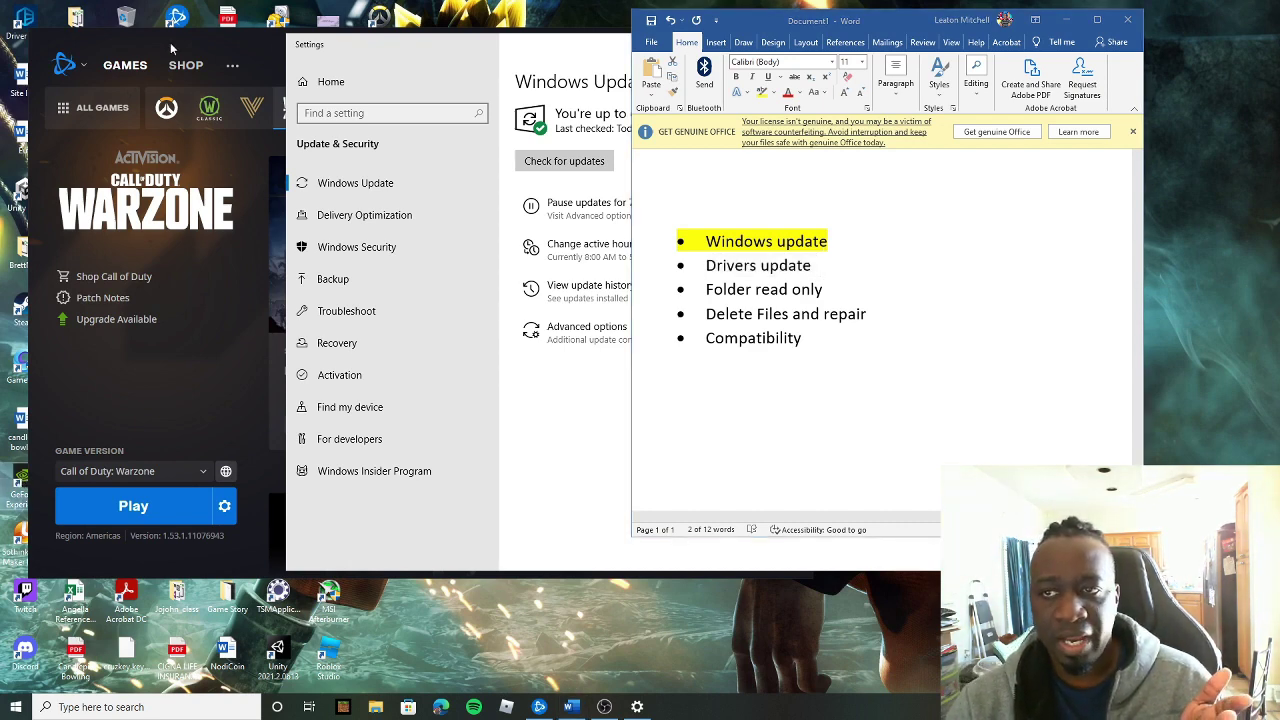
{"action": "left_click_drag", "start_coordinate": [170, 41], "coordinate": [260, 43]}
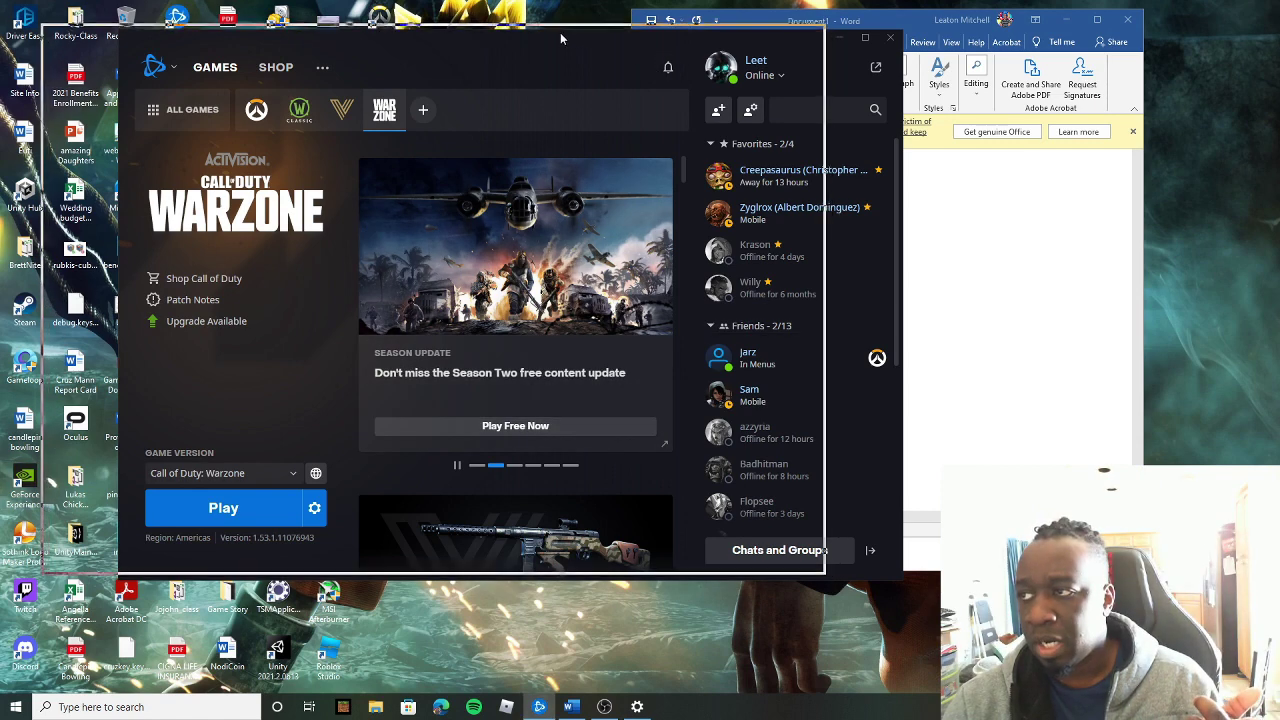
{"action": "left_click_drag", "start_coordinate": [637, 38], "coordinate": [560, 32]}
{"action": "left_click", "coordinate": [650, 22]}
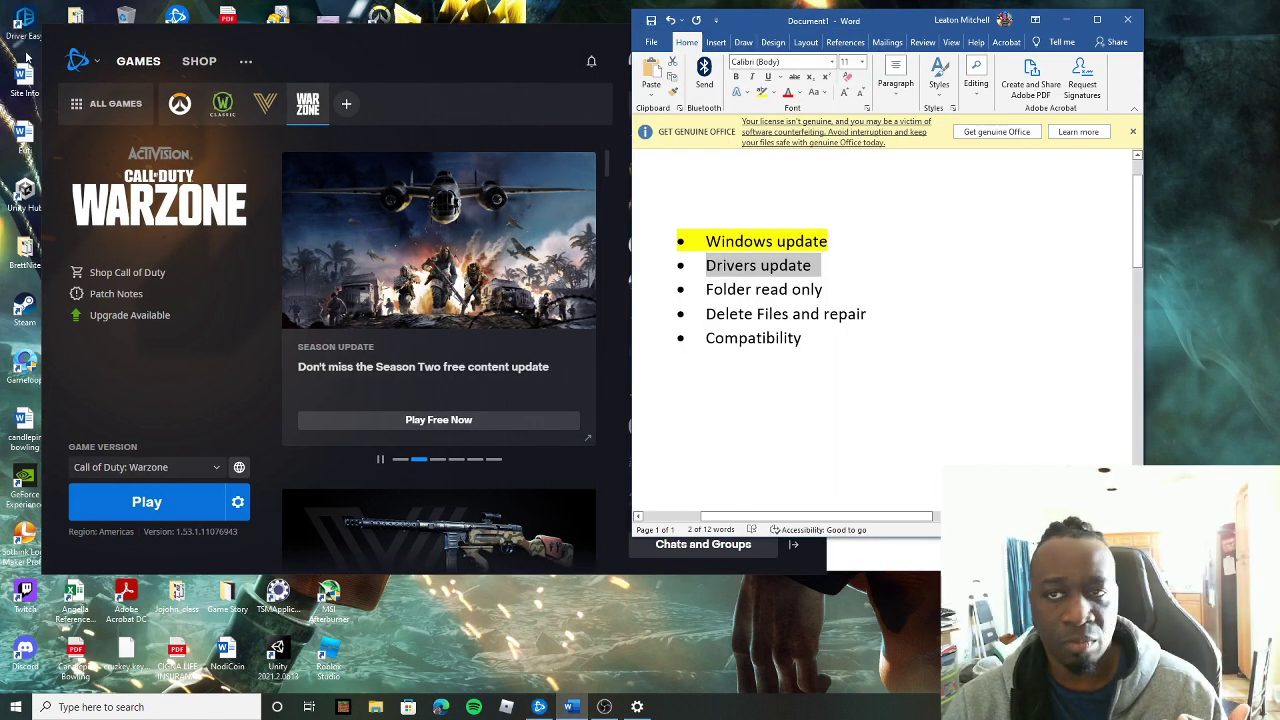
{"action": "key", "text": "alt+Tab"}
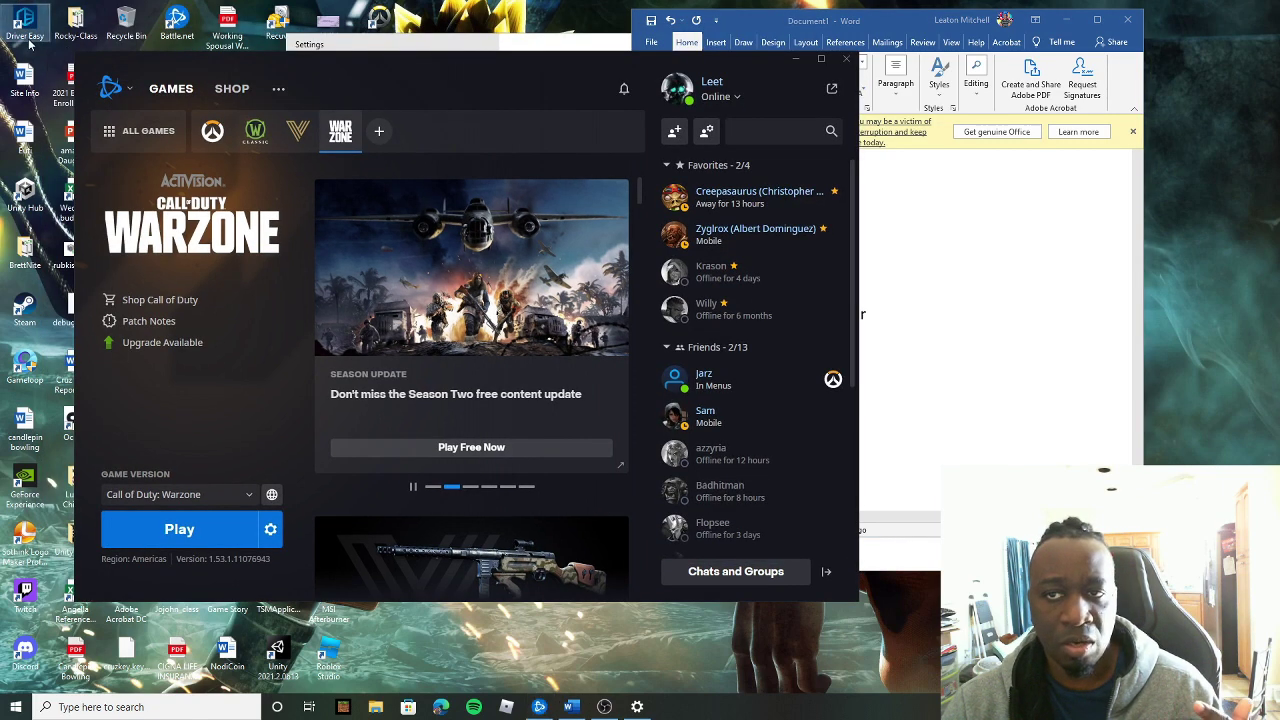
Run a Driver Easy scan confirming all 168 drivers are up to date, then close it
{"action": "left_click", "coordinate": [27, 38]}
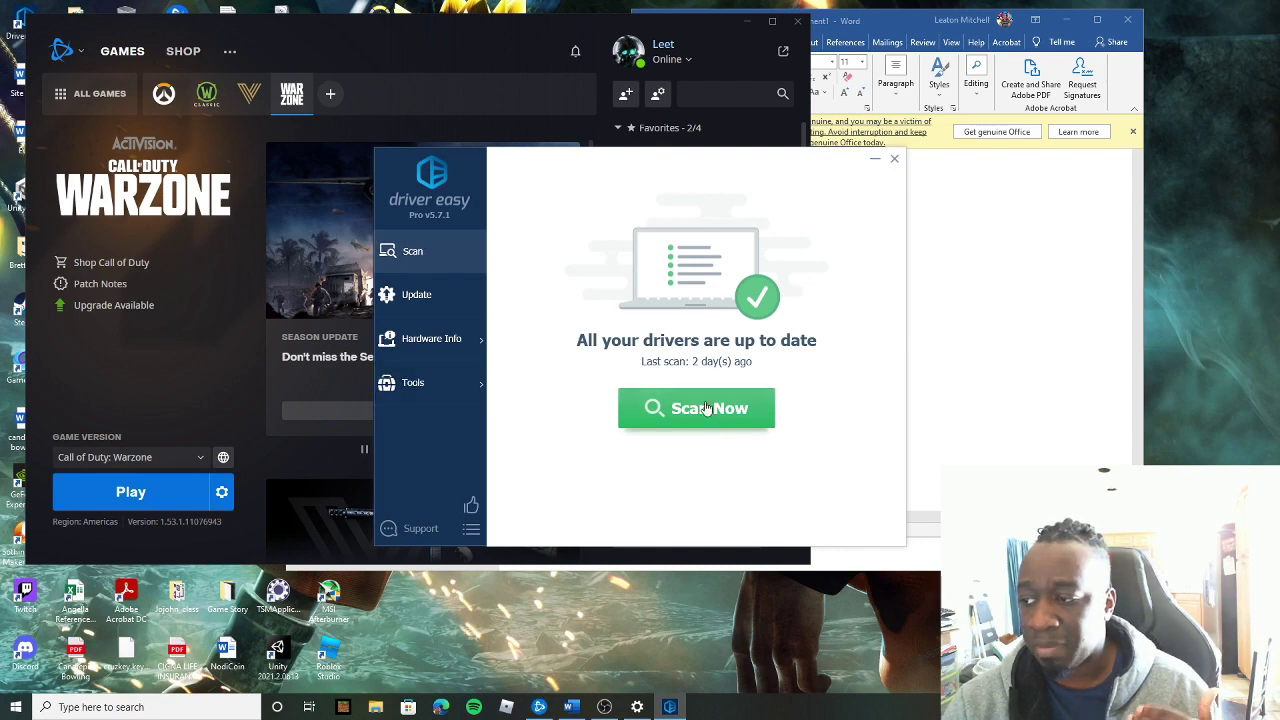
{"action": "left_click", "coordinate": [692, 418]}
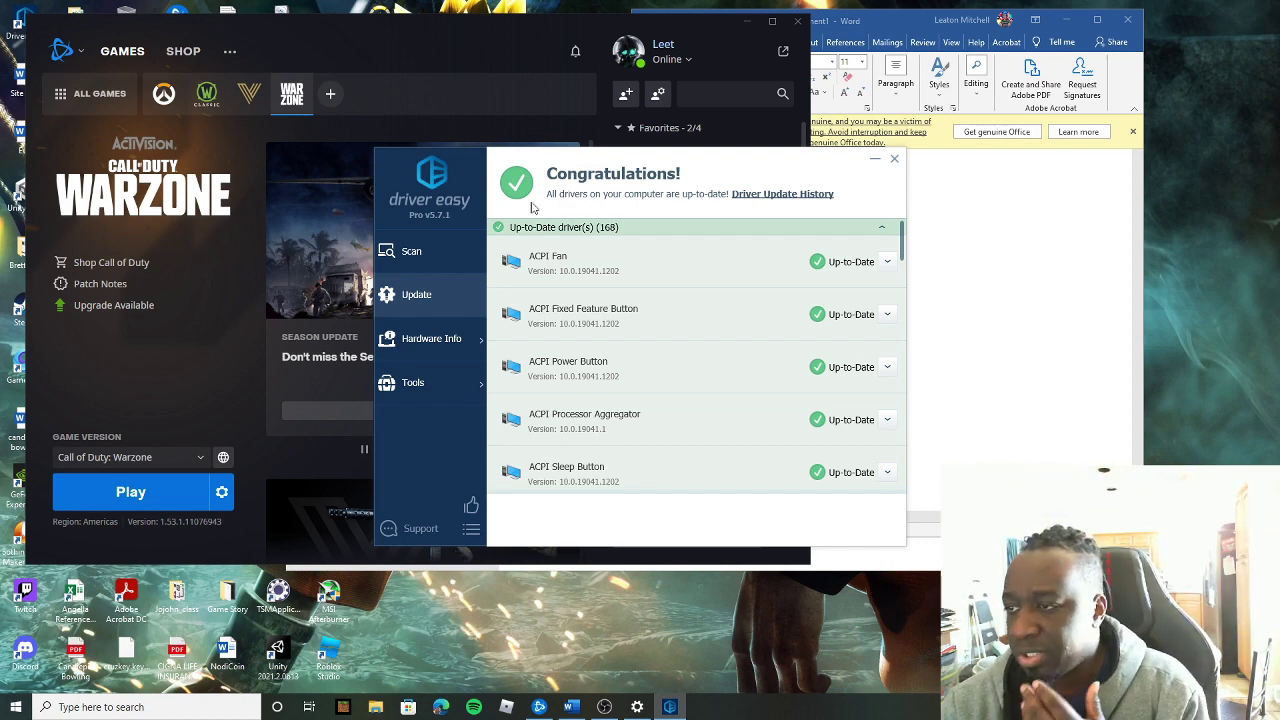
{"action": "left_click", "coordinate": [895, 160]}
Highlight 'Drivers update' in yellow on the Word checklist
{"action": "left_click", "coordinate": [897, 200]}
{"action": "left_click", "coordinate": [811, 265]}
{"action": "left_click_drag", "start_coordinate": [811, 265], "coordinate": [706, 263]}
{"action": "left_click", "coordinate": [762, 92]}
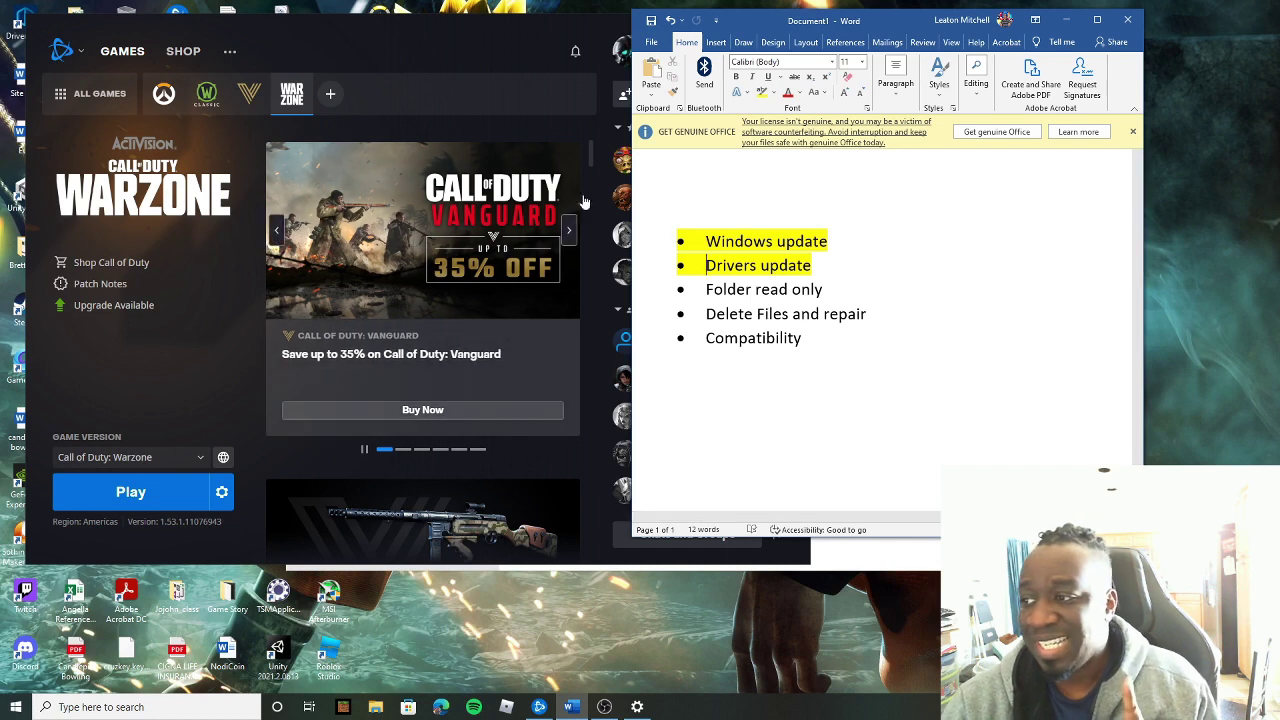
Select 'Folder read only' in the checklist and open the game's install location via Show in Explorer
{"action": "left_click_drag", "start_coordinate": [705, 290], "coordinate": [819, 298]}
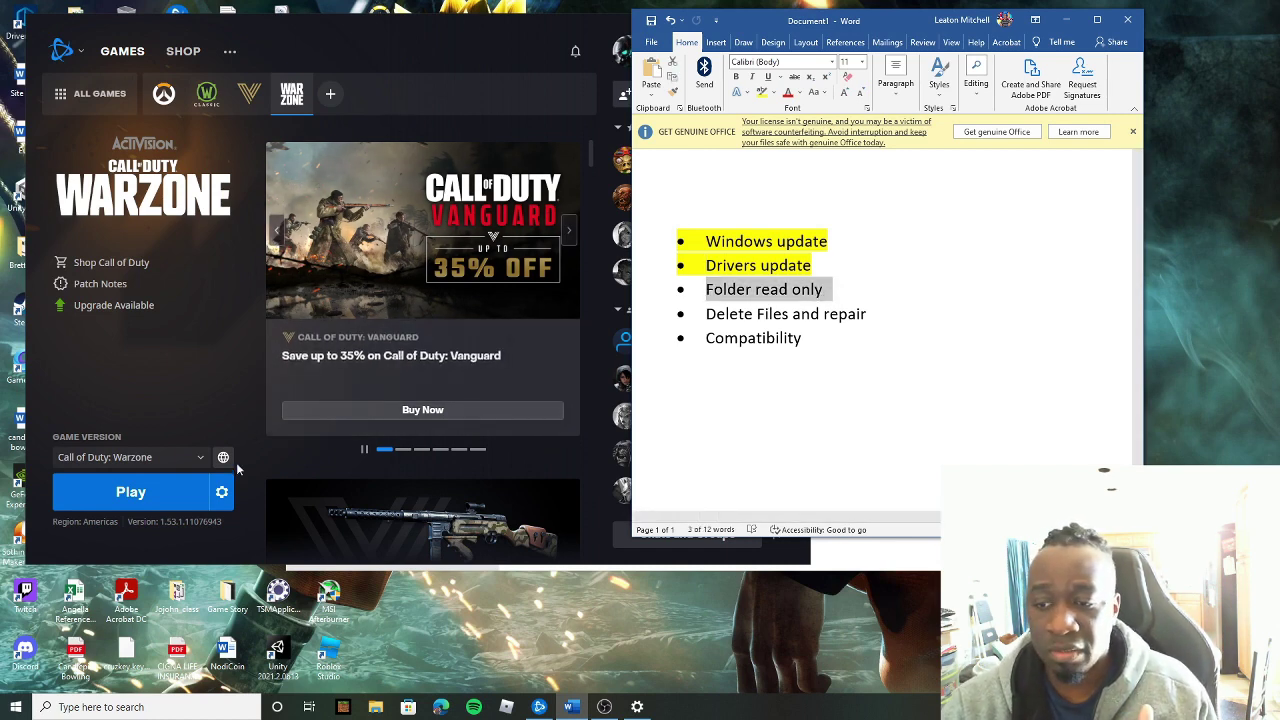
{"action": "left_click", "coordinate": [222, 492]}
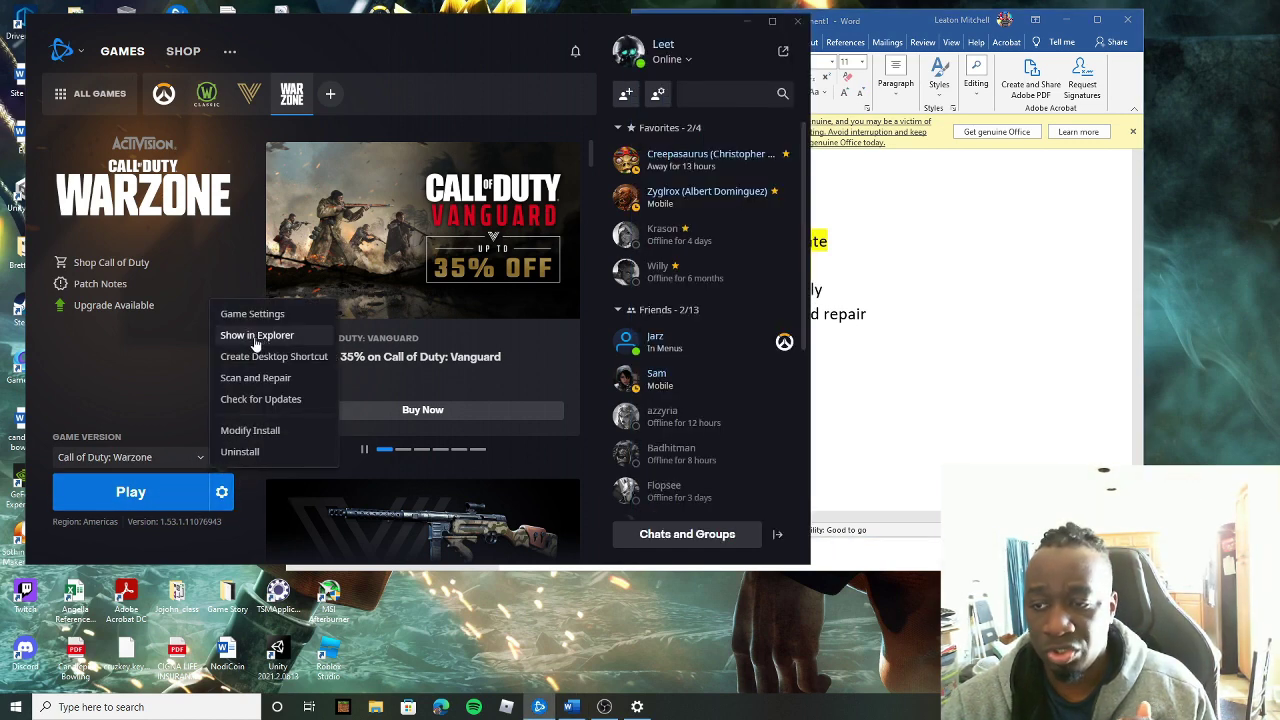
{"action": "left_click", "coordinate": [258, 342]}
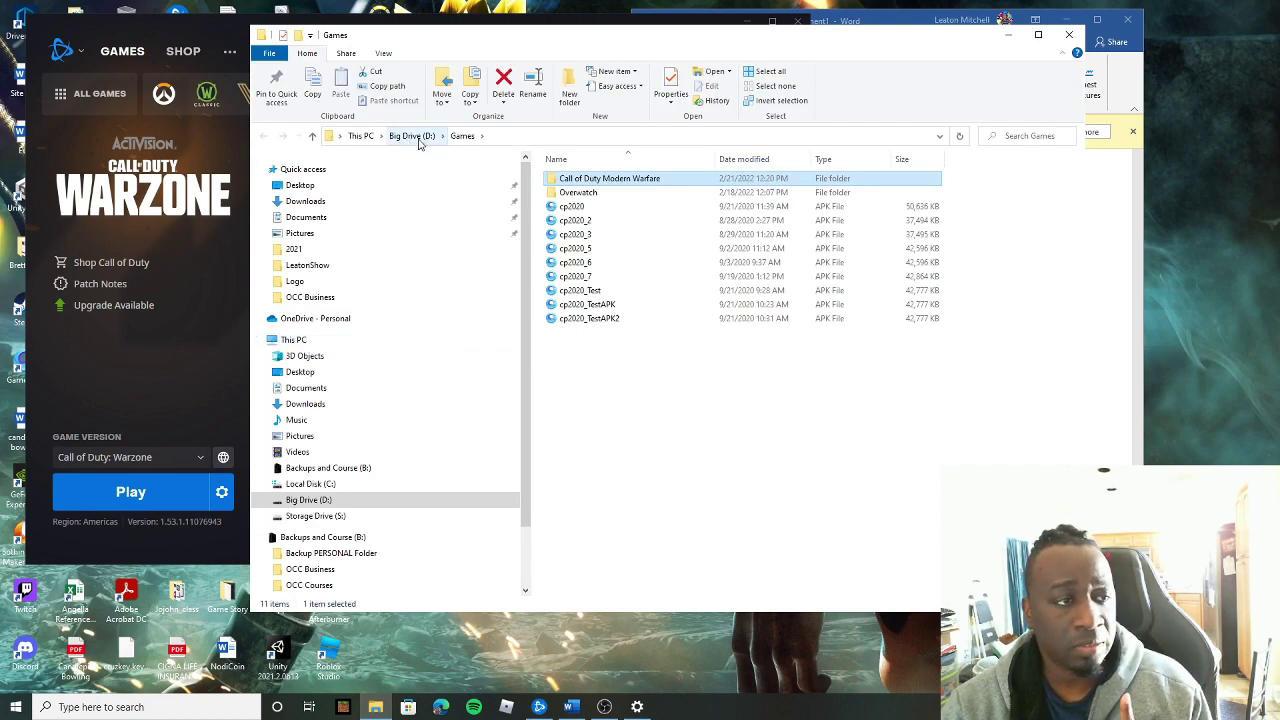
{"action": "left_click", "coordinate": [304, 486]}
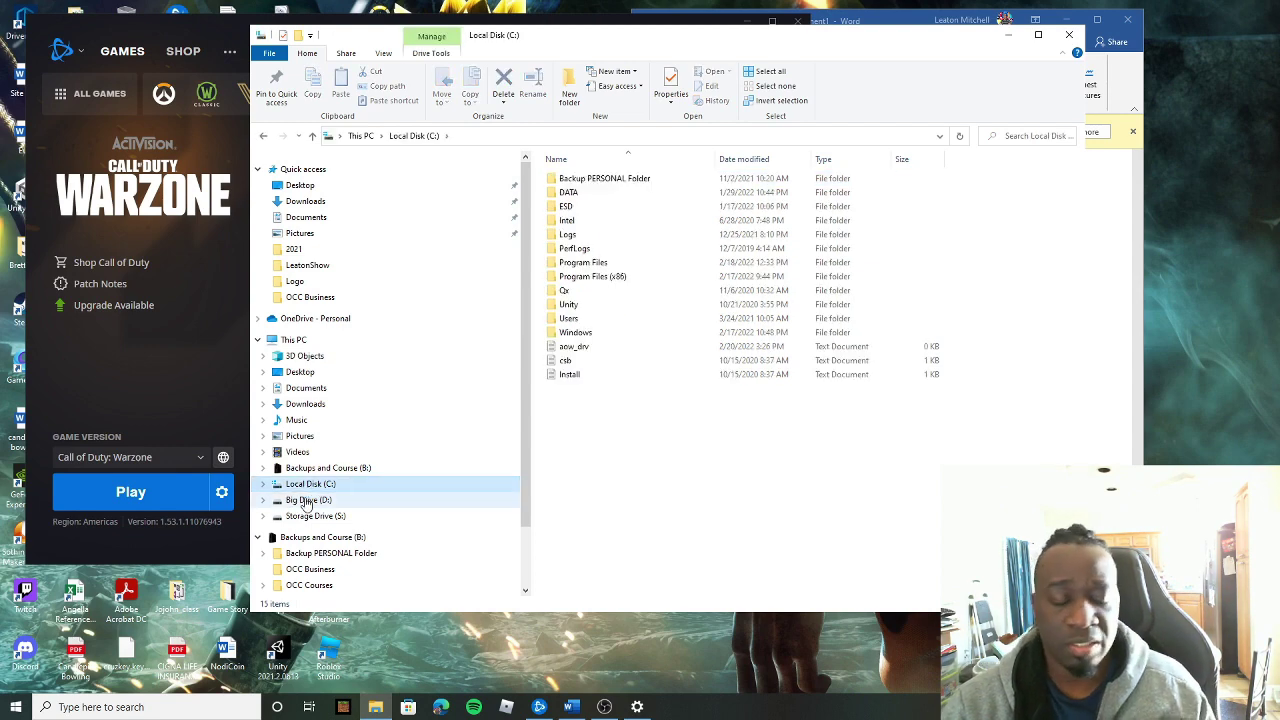
{"action": "left_click", "coordinate": [306, 502]}
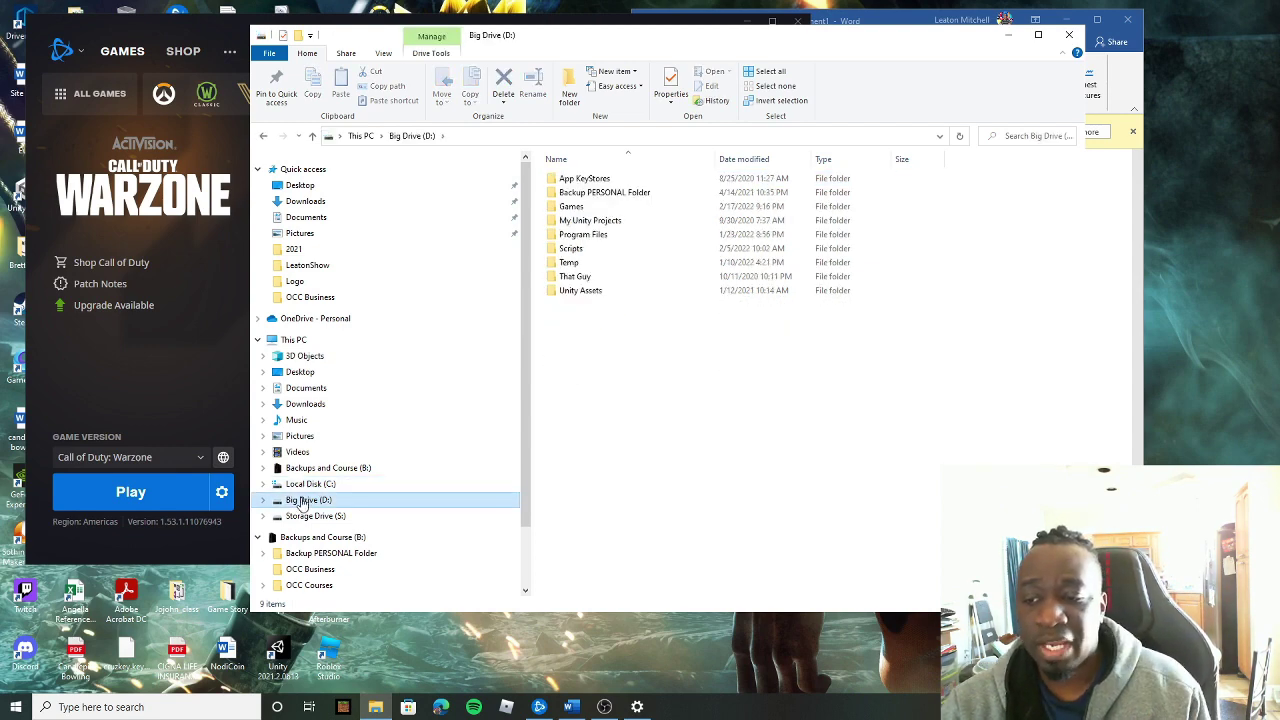
Open D:\Games and select the Call of Duty Modern Warfare folder
{"action": "double_click", "coordinate": [575, 208]}
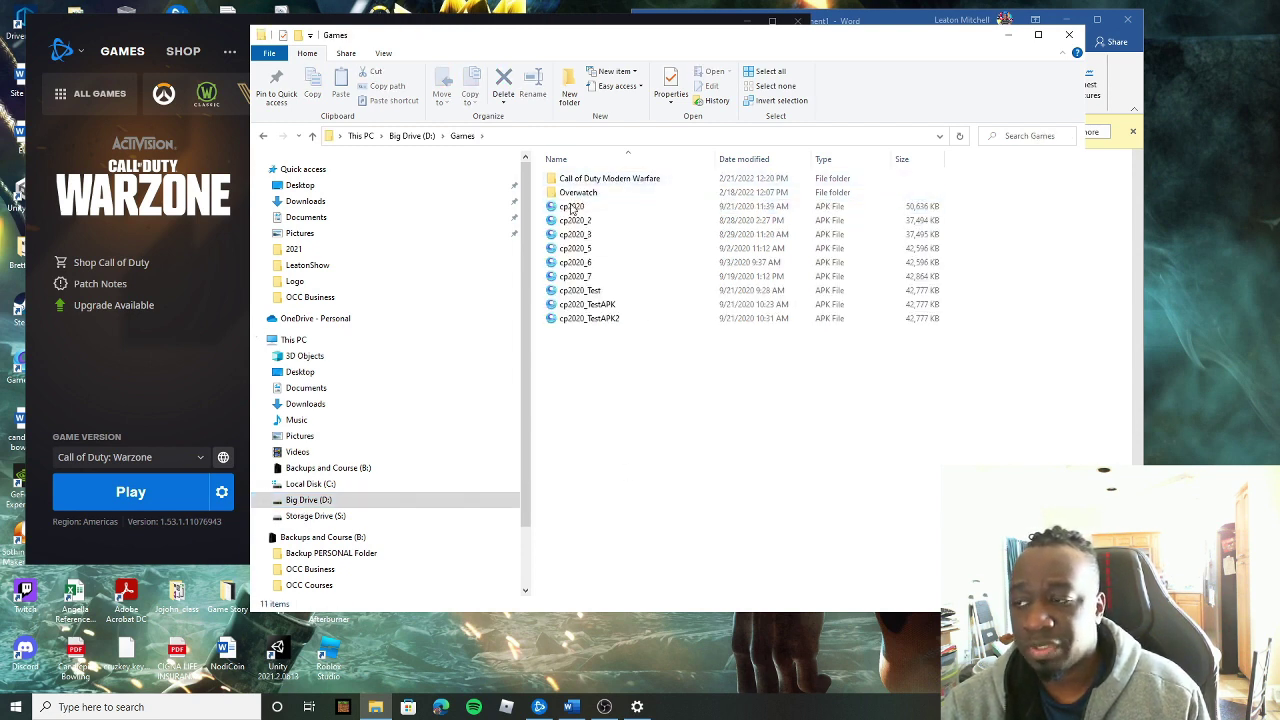
{"action": "mouse_move", "coordinate": [589, 184]}
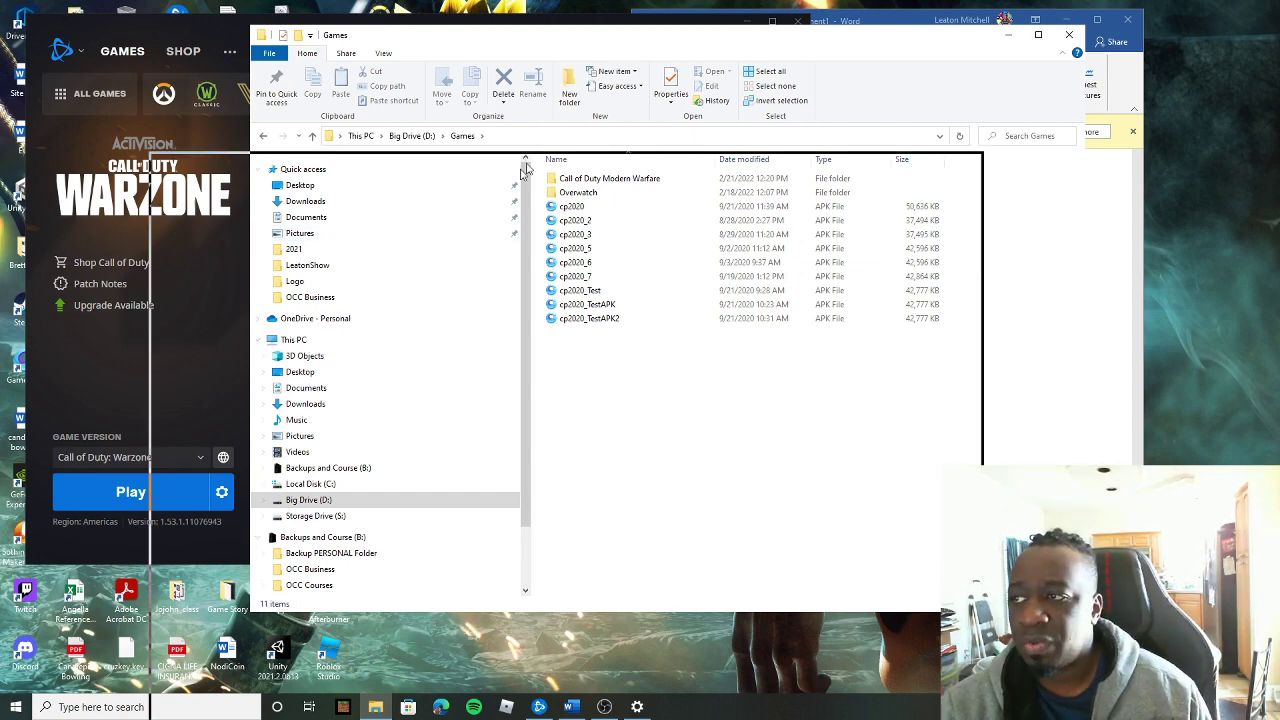
{"action": "left_click_drag", "start_coordinate": [600, 35], "coordinate": [468, 198]}
{"action": "left_click_drag", "start_coordinate": [822, 290], "coordinate": [738, 297]}
{"action": "left_click", "coordinate": [535, 240]}
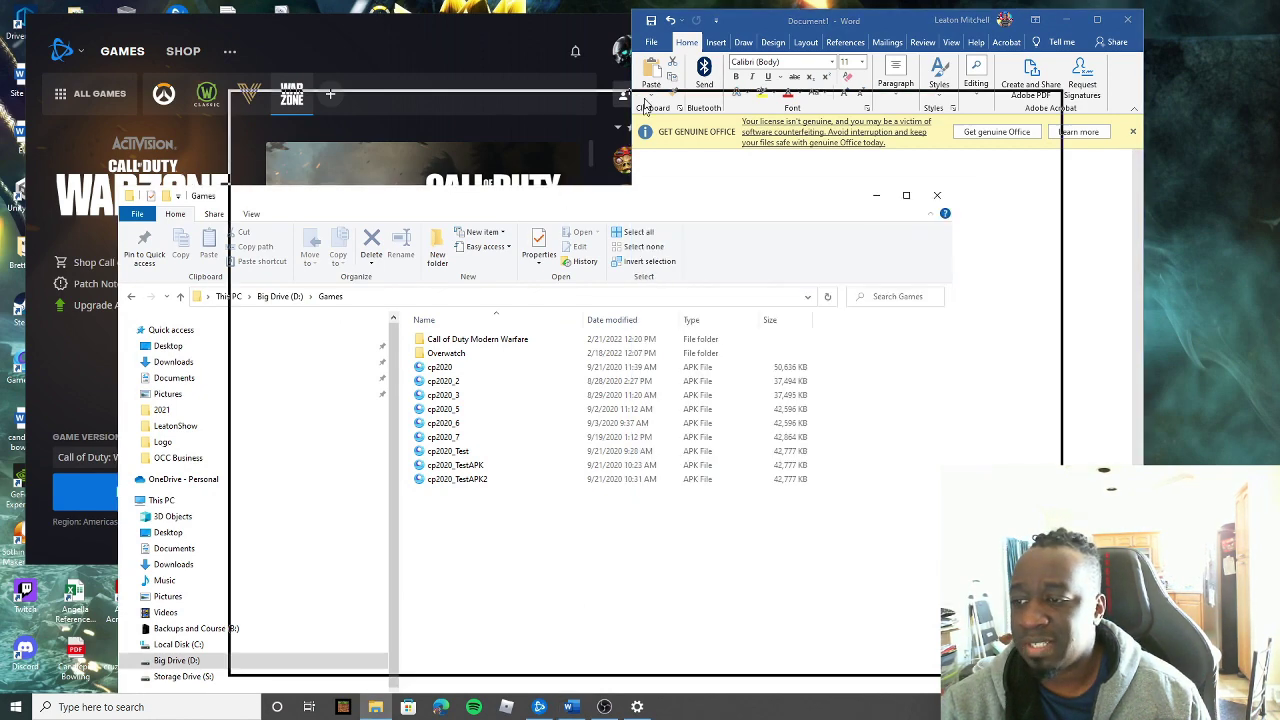
{"action": "left_click", "coordinate": [586, 221]}
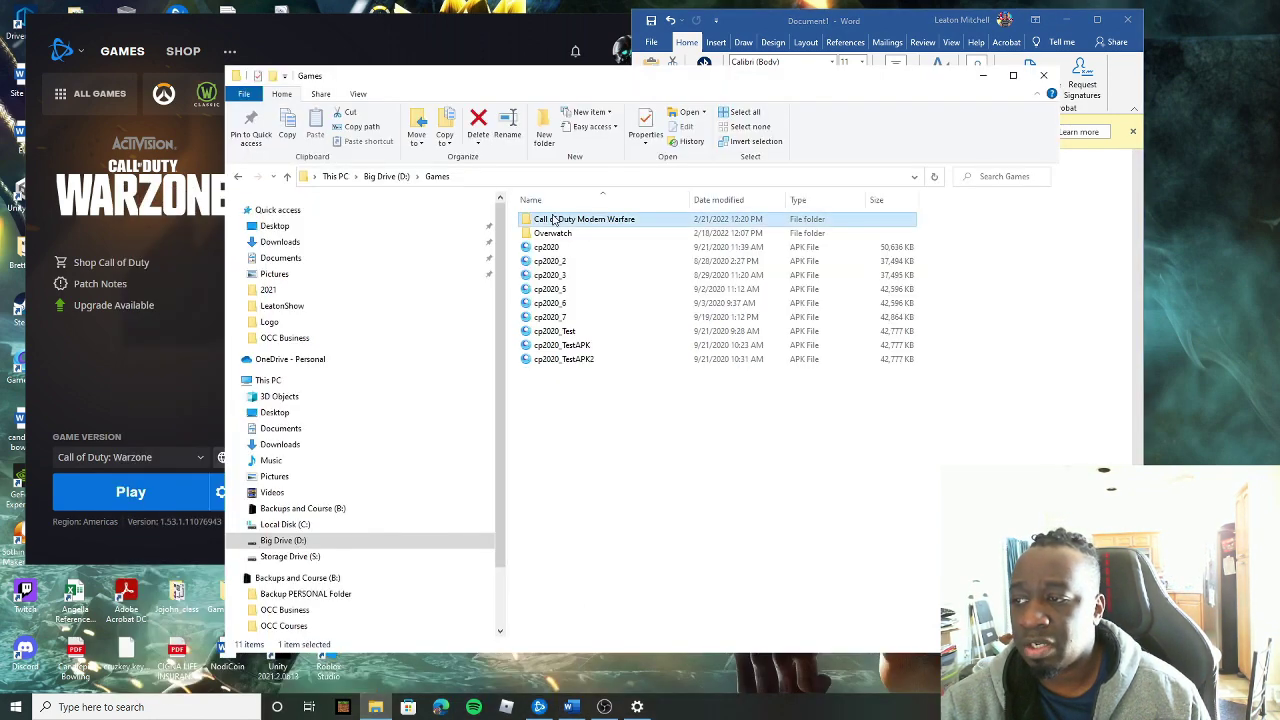
Clear Read-only on the Call of Duty Modern Warfare folder, applying to all subfolders and files
{"action": "right_click", "coordinate": [574, 217]}
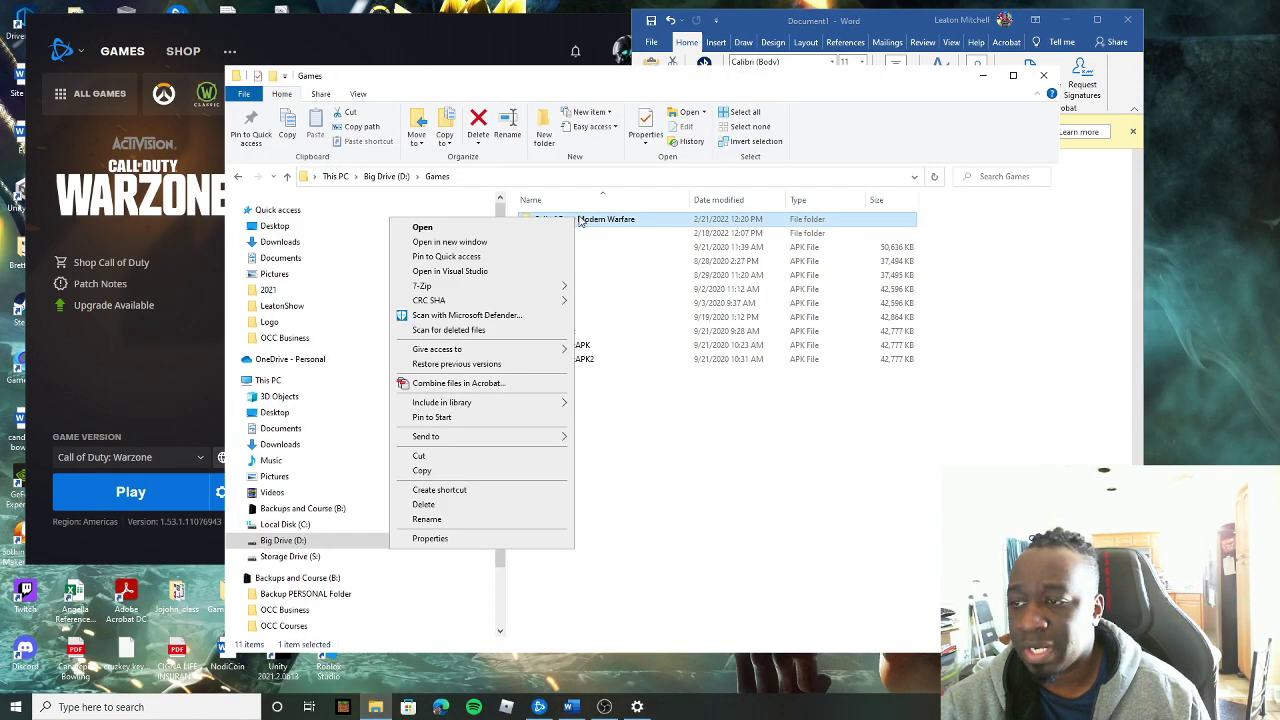
{"action": "left_click", "coordinate": [430, 539]}
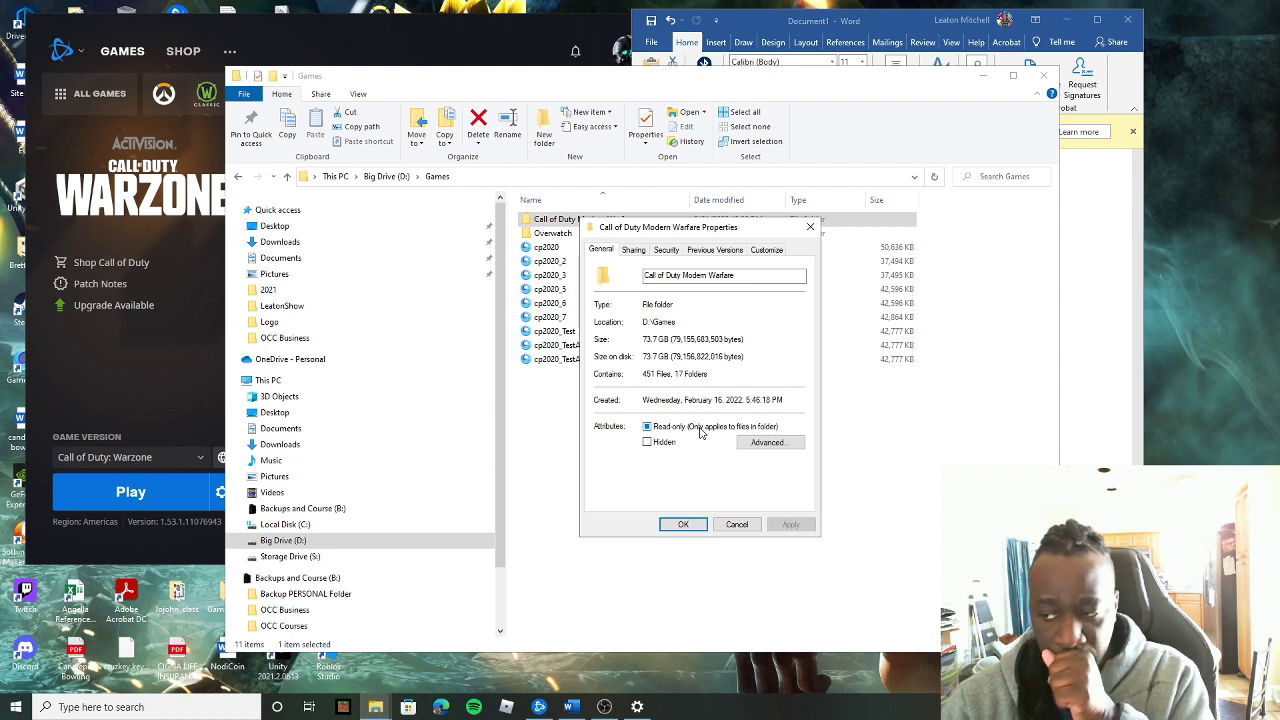
{"action": "left_click", "coordinate": [647, 427]}
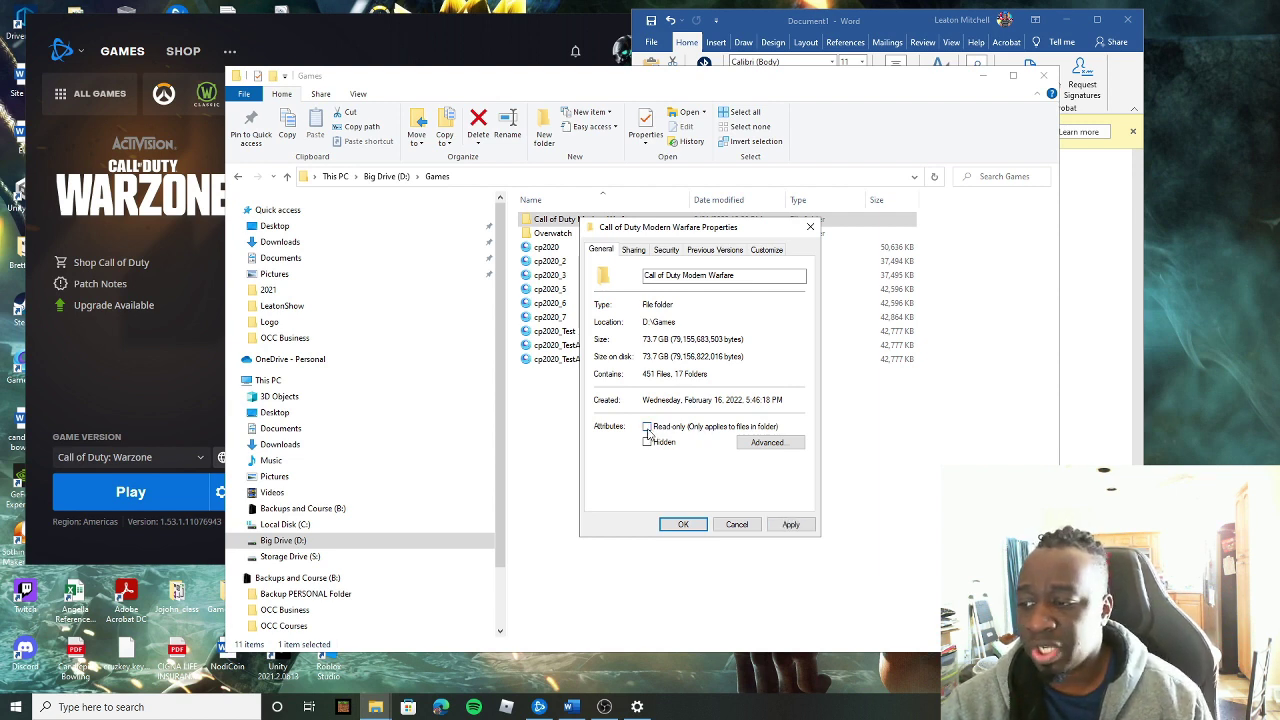
{"action": "left_click", "coordinate": [798, 526]}
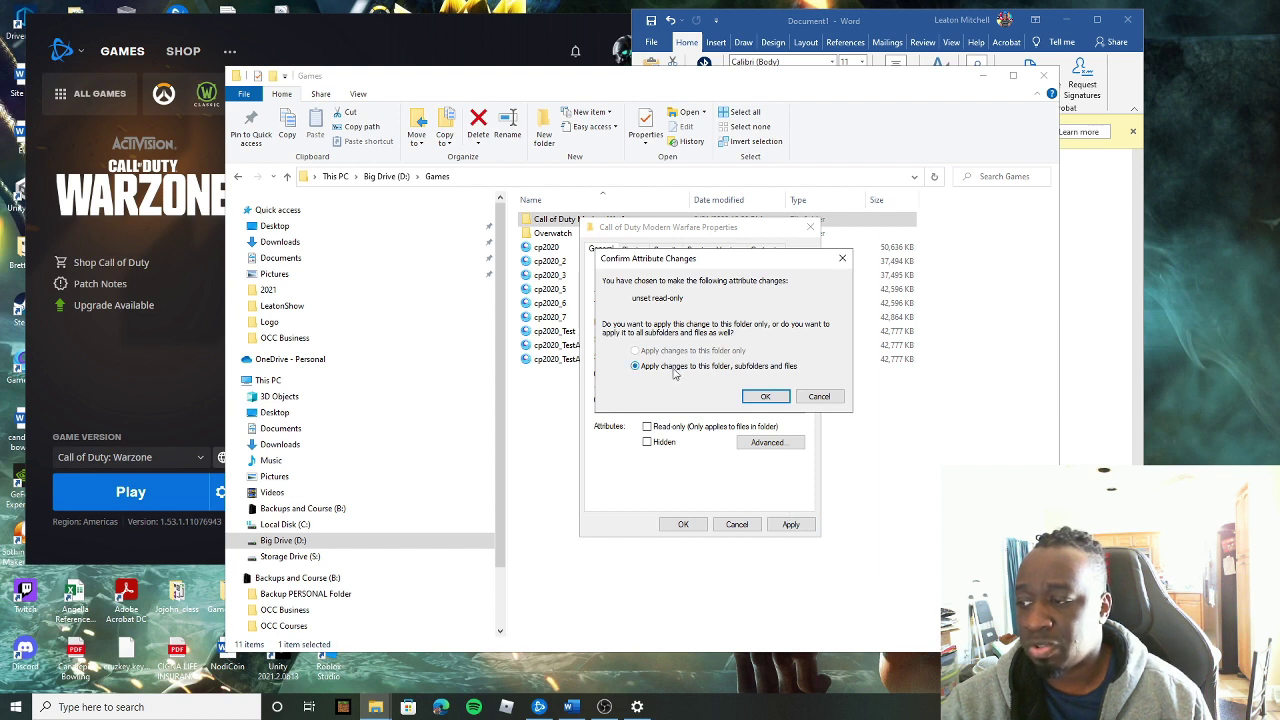
{"action": "left_click", "coordinate": [767, 397]}
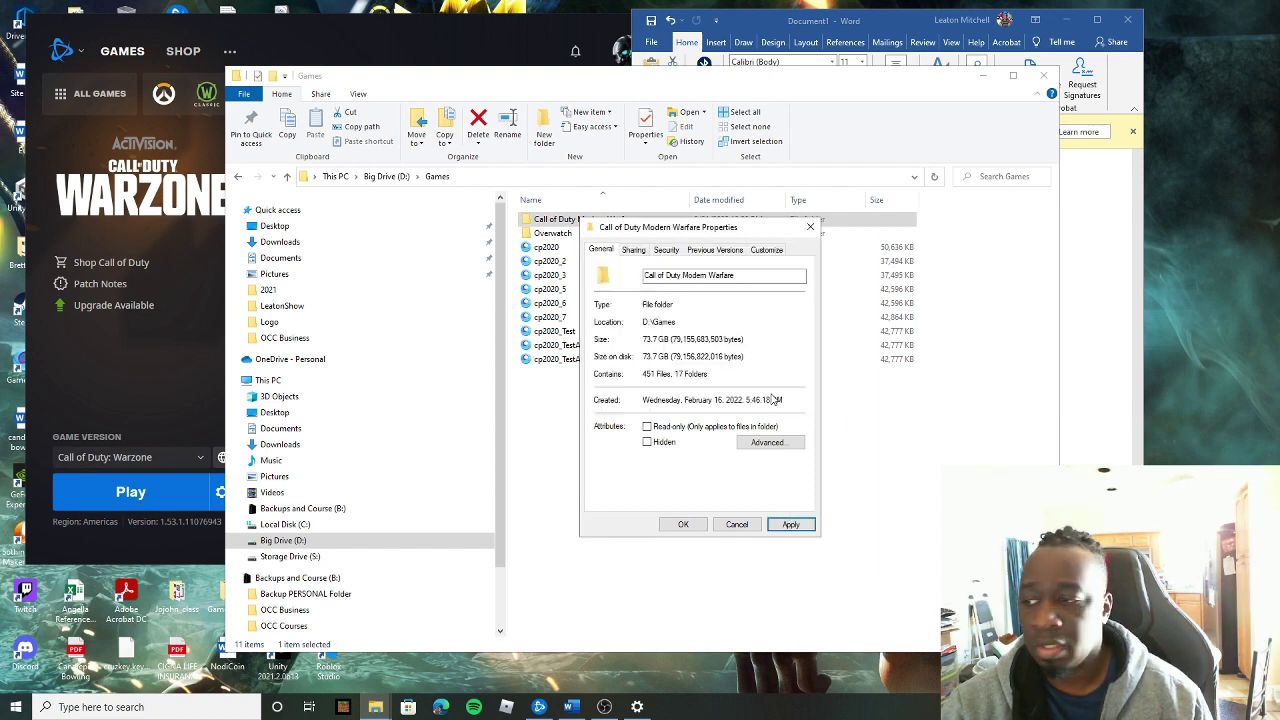
{"action": "left_click", "coordinate": [683, 525]}
Inspect the BlizzardBrowser subfolder's properties, then return to the Games folder
{"action": "double_click", "coordinate": [594, 226]}
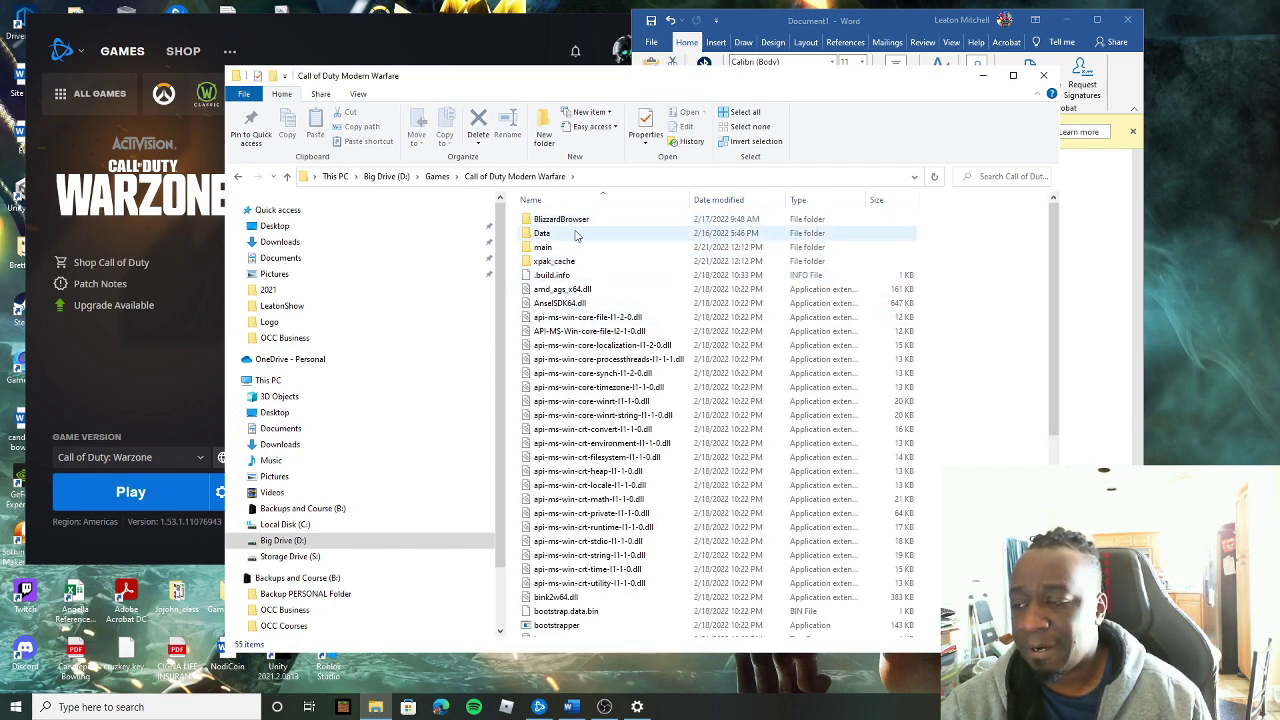
{"action": "right_click", "coordinate": [570, 220]}
{"action": "left_click", "coordinate": [440, 542]}
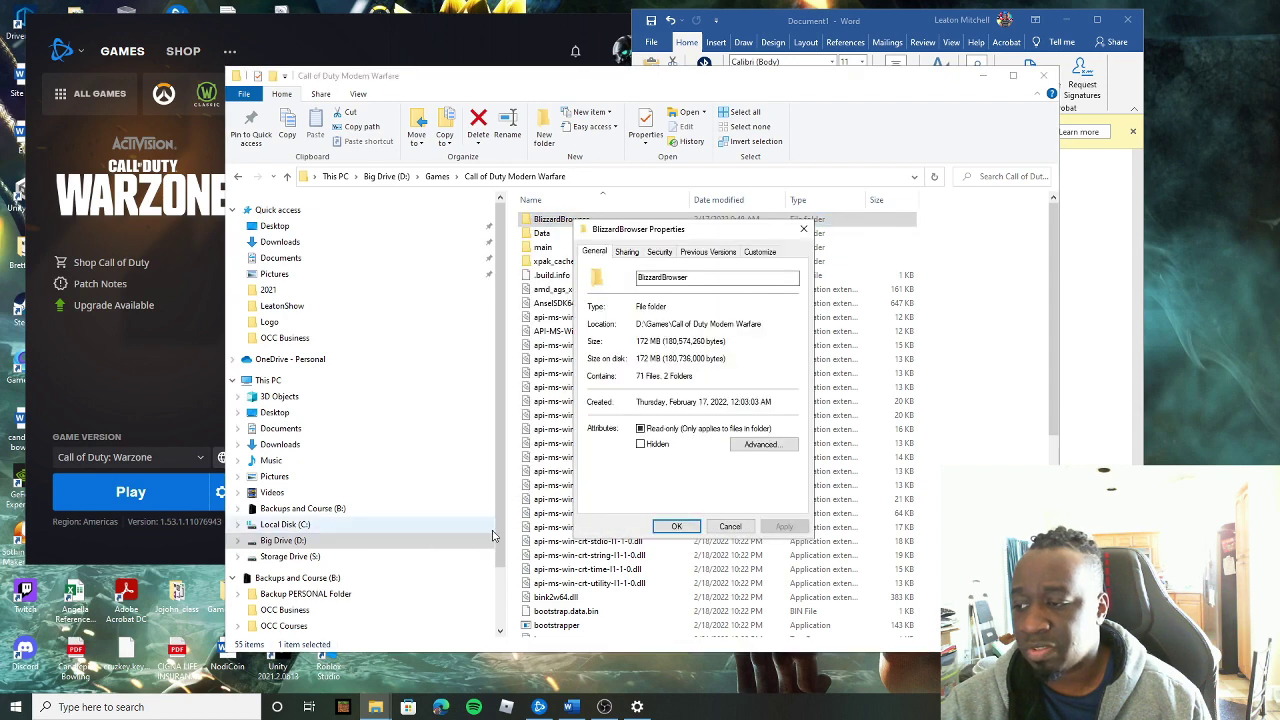
{"action": "left_click", "coordinate": [676, 526]}
{"action": "left_click", "coordinate": [437, 177]}
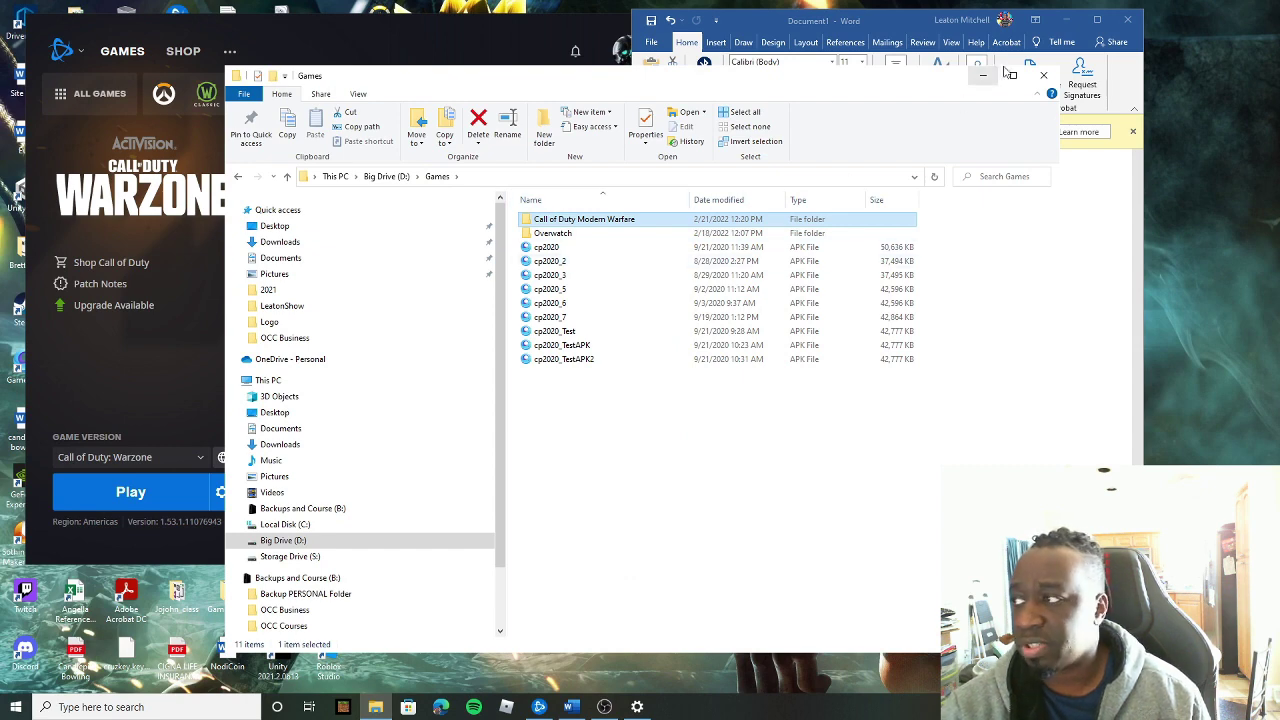
Reopen the Call of Duty Modern Warfare install folder from Battle.net's Show in Explorer
{"action": "left_click", "coordinate": [1045, 80]}
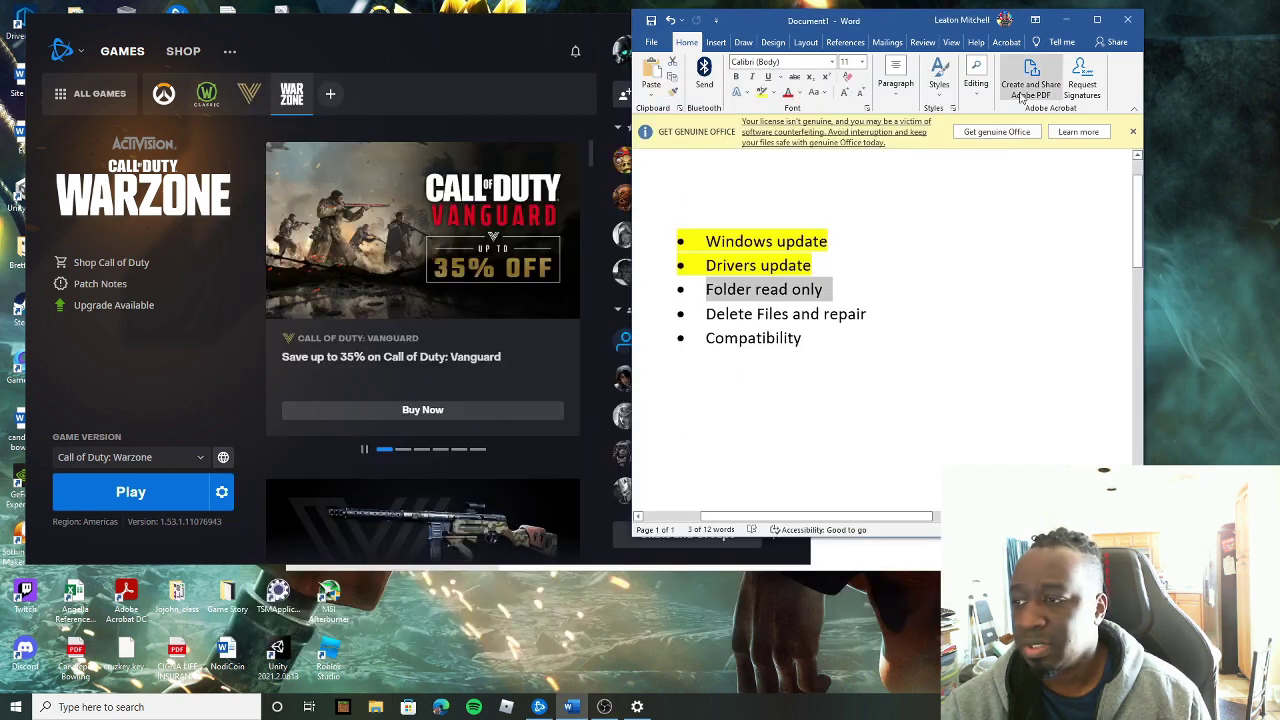
{"action": "left_click", "coordinate": [221, 491]}
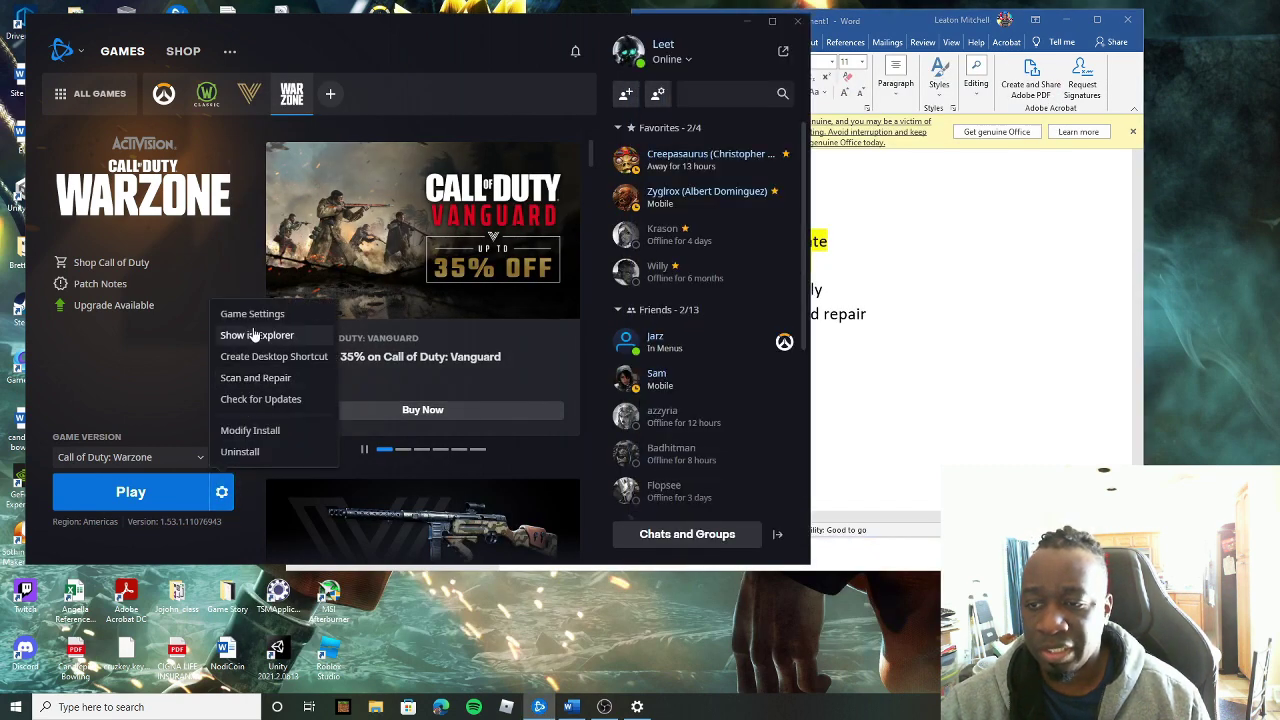
{"action": "left_click", "coordinate": [256, 335]}
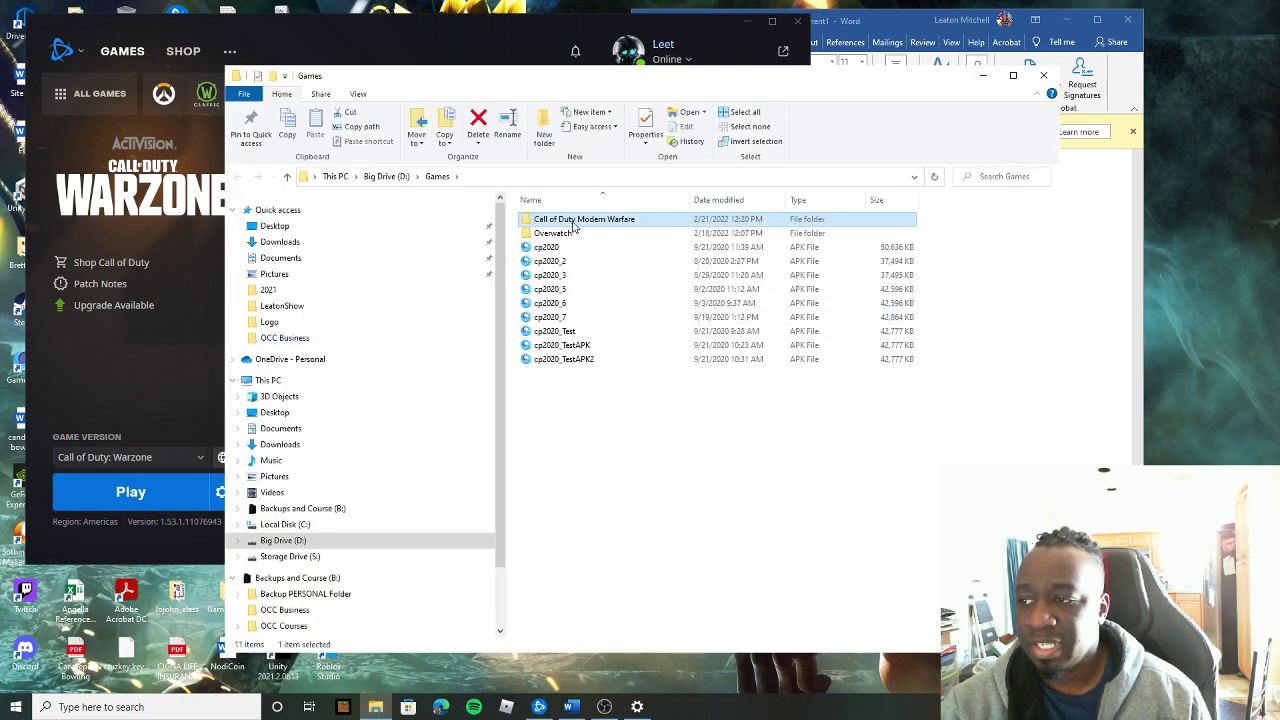
{"action": "double_click", "coordinate": [572, 222]}
{"action": "scroll", "coordinate": [555, 295], "scroll_direction": "down", "scroll_amount": 8}
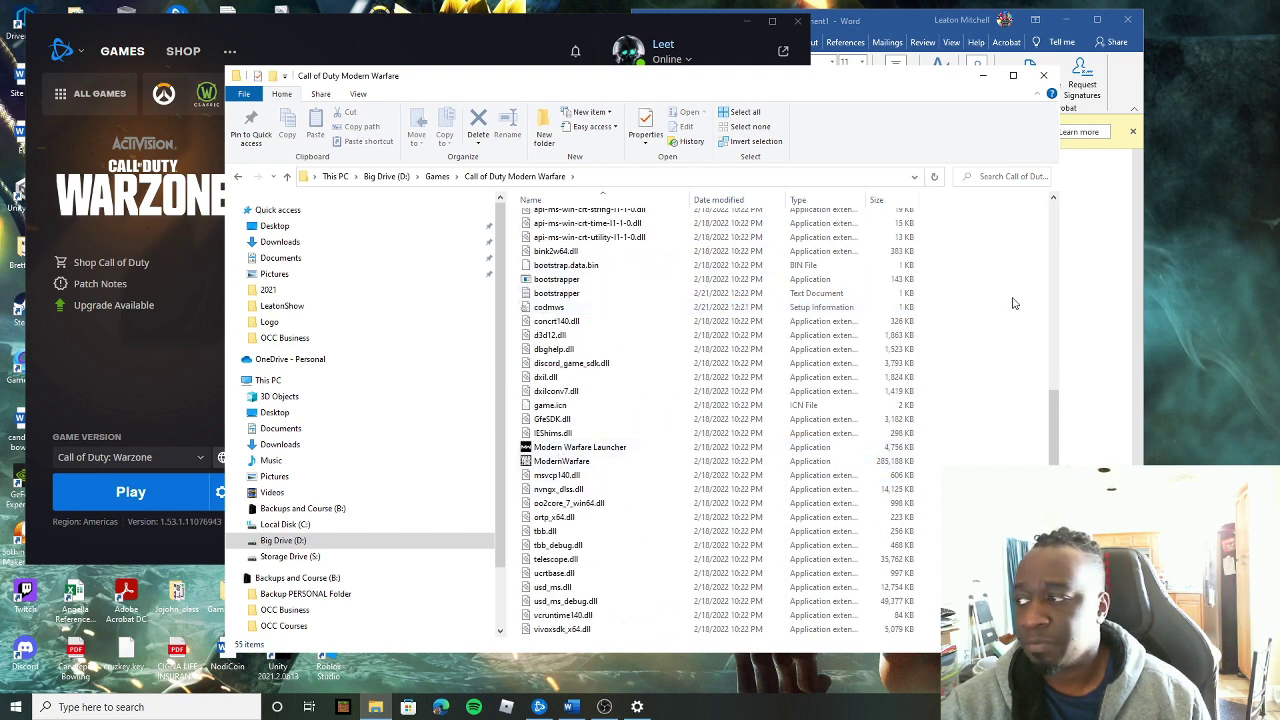
Highlight 'Folder read only' in yellow on the Word checklist
{"action": "left_click", "coordinate": [1110, 321]}
{"action": "left_click", "coordinate": [817, 289]}
{"action": "left_click_drag", "start_coordinate": [820, 289], "coordinate": [706, 289]}
{"action": "left_click", "coordinate": [762, 92]}
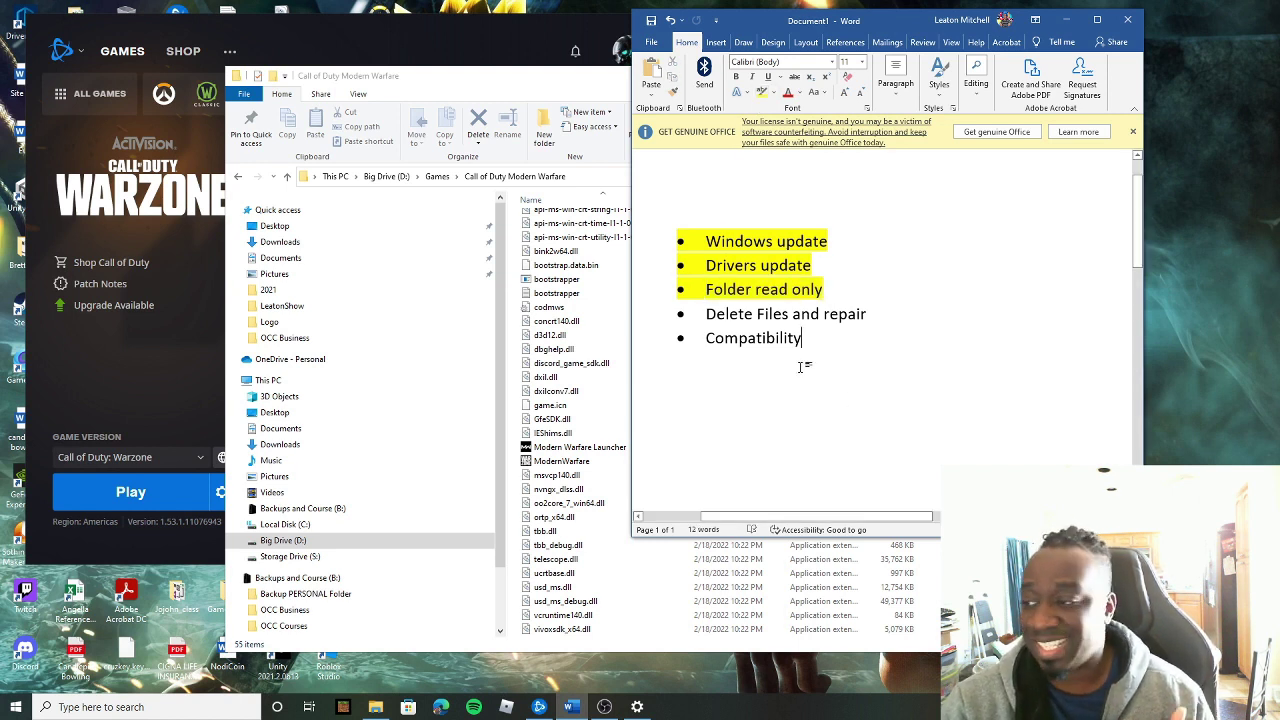
Select 'Delete Files and repair' in the checklist, then select the 51 loose files below the four subfolders
{"action": "left_click_drag", "start_coordinate": [866, 314], "coordinate": [704, 314]}
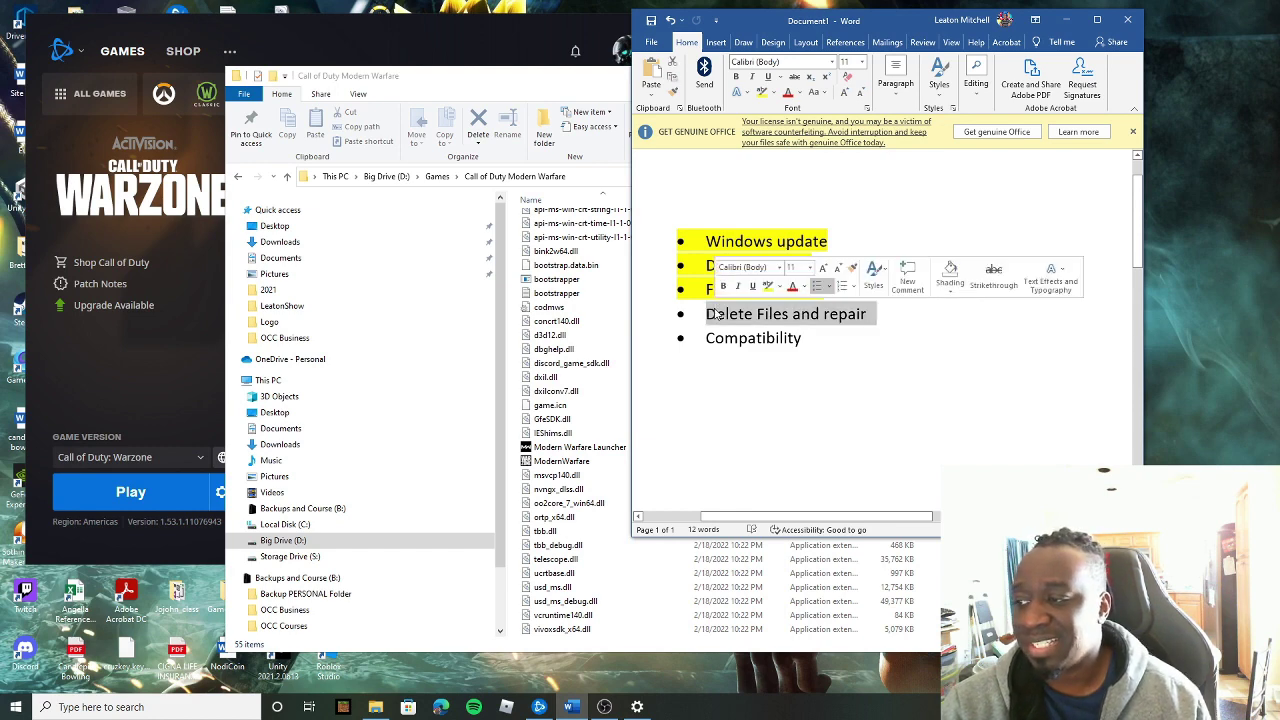
{"action": "left_click", "coordinate": [518, 86]}
{"action": "scroll", "coordinate": [578, 348], "scroll_direction": "up", "scroll_amount": 7}
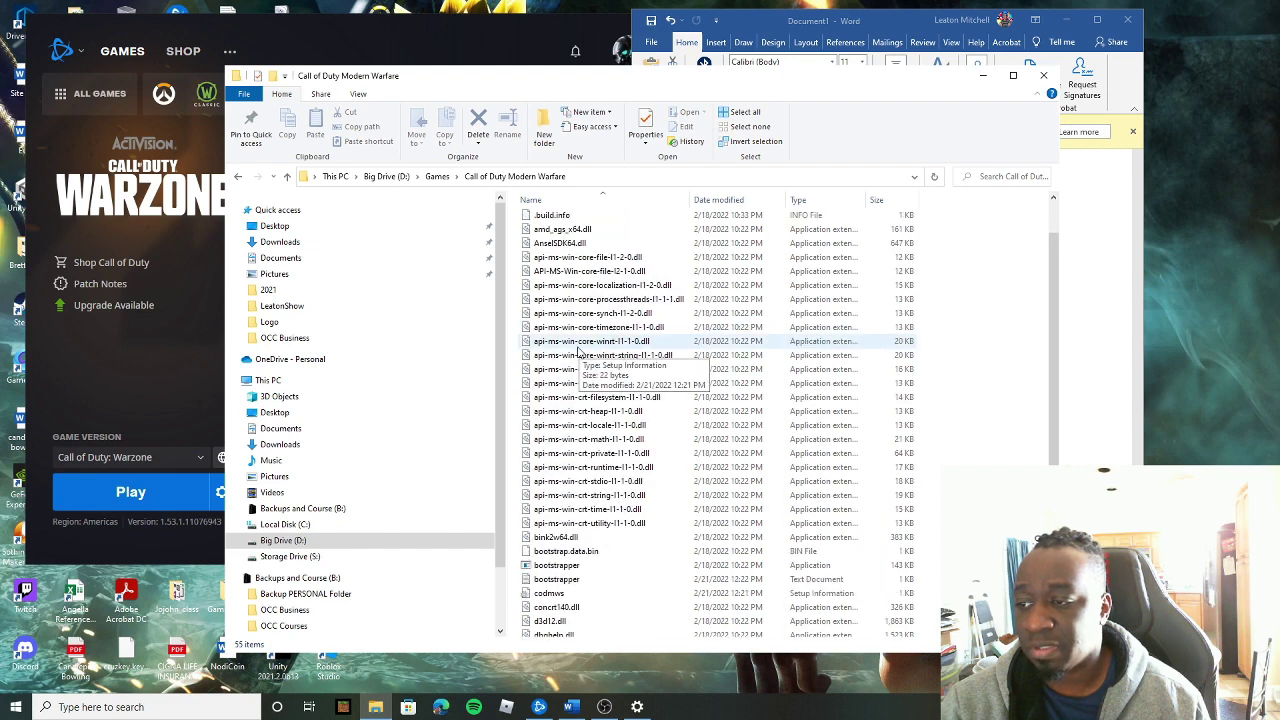
{"action": "scroll", "coordinate": [578, 348], "scroll_direction": "up", "scroll_amount": 2}
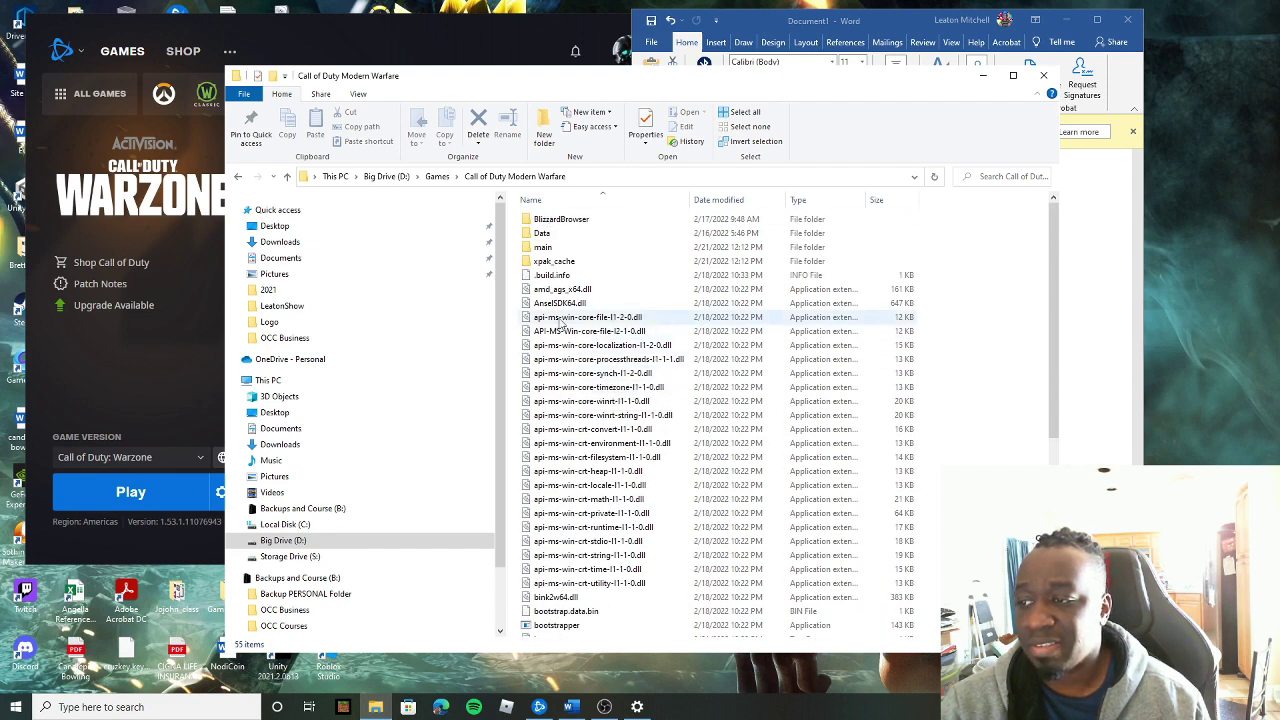
{"action": "left_click_drag", "start_coordinate": [520, 279], "coordinate": [740, 645]}
{"action": "scroll", "coordinate": [880, 630], "scroll_direction": "up", "scroll_amount": 8}
{"action": "scroll", "coordinate": [600, 258], "scroll_direction": "up", "scroll_amount": 2}
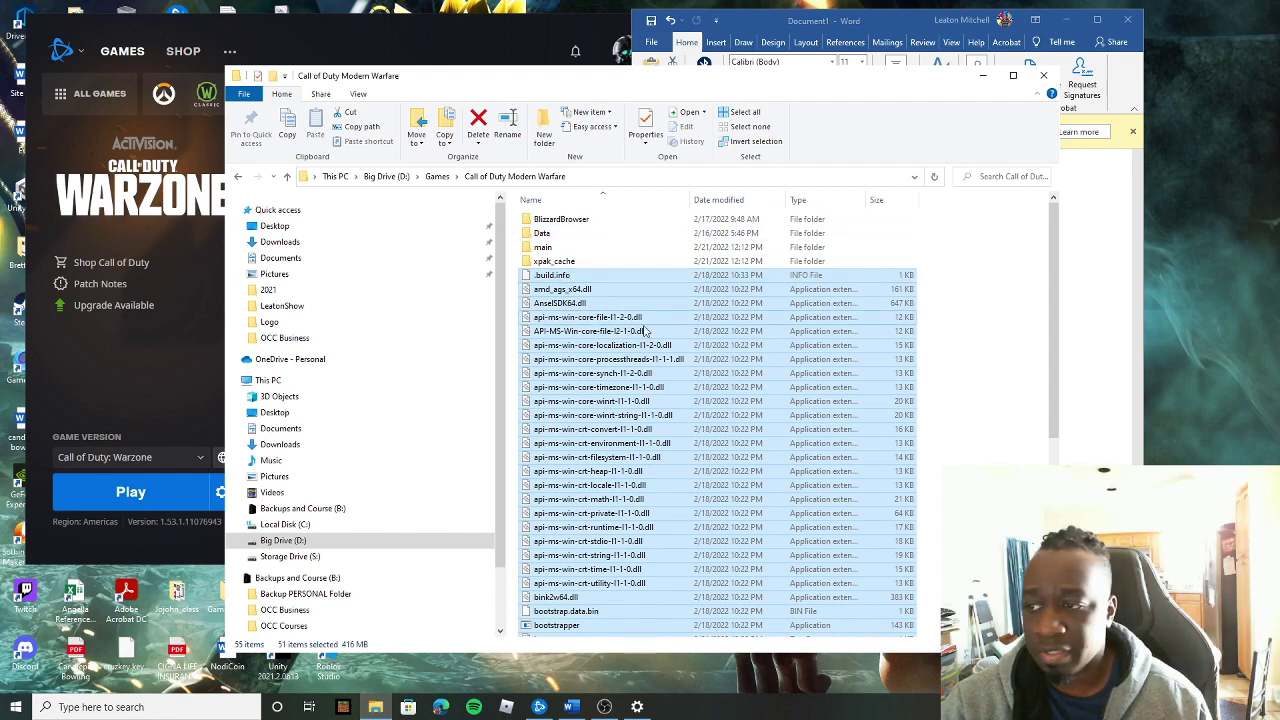
{"action": "scroll", "coordinate": [640, 300], "scroll_direction": "down", "scroll_amount": 8}
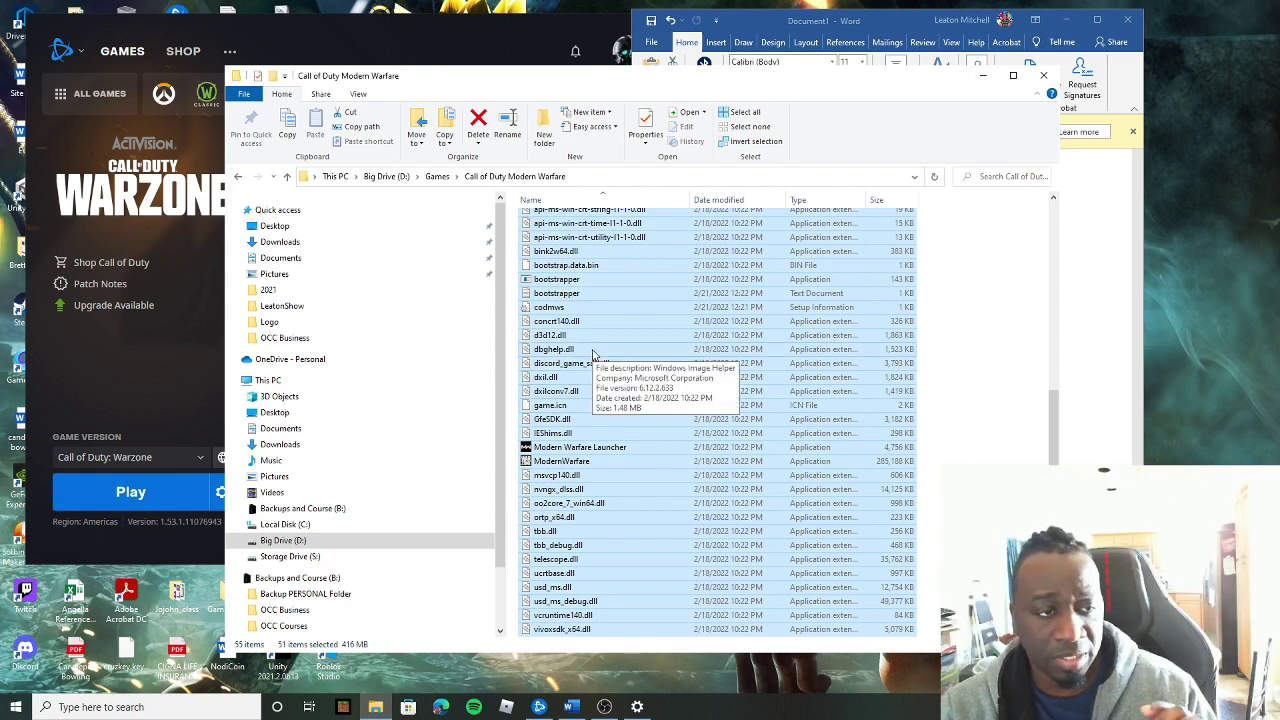
Highlight 'Delete Files and repair' in yellow in Word, then switch to Windows Update settings
{"action": "left_click", "coordinate": [983, 75]}
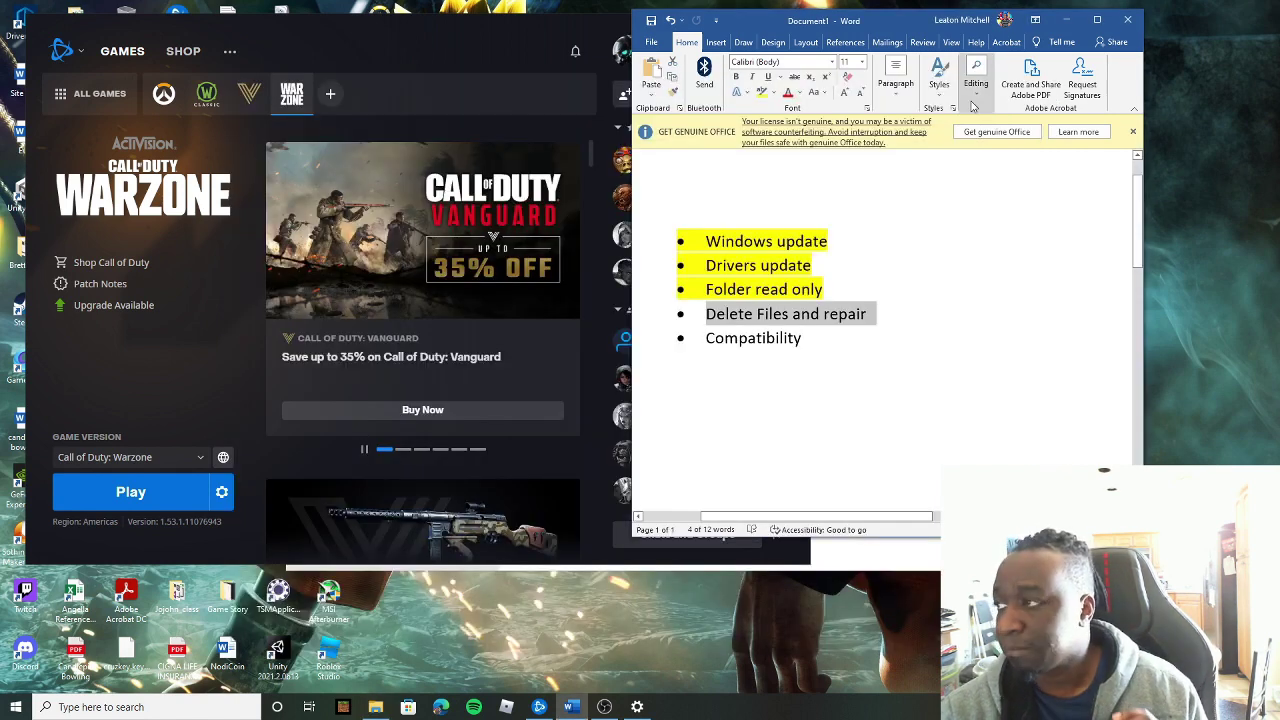
{"action": "left_click", "coordinate": [222, 492]}
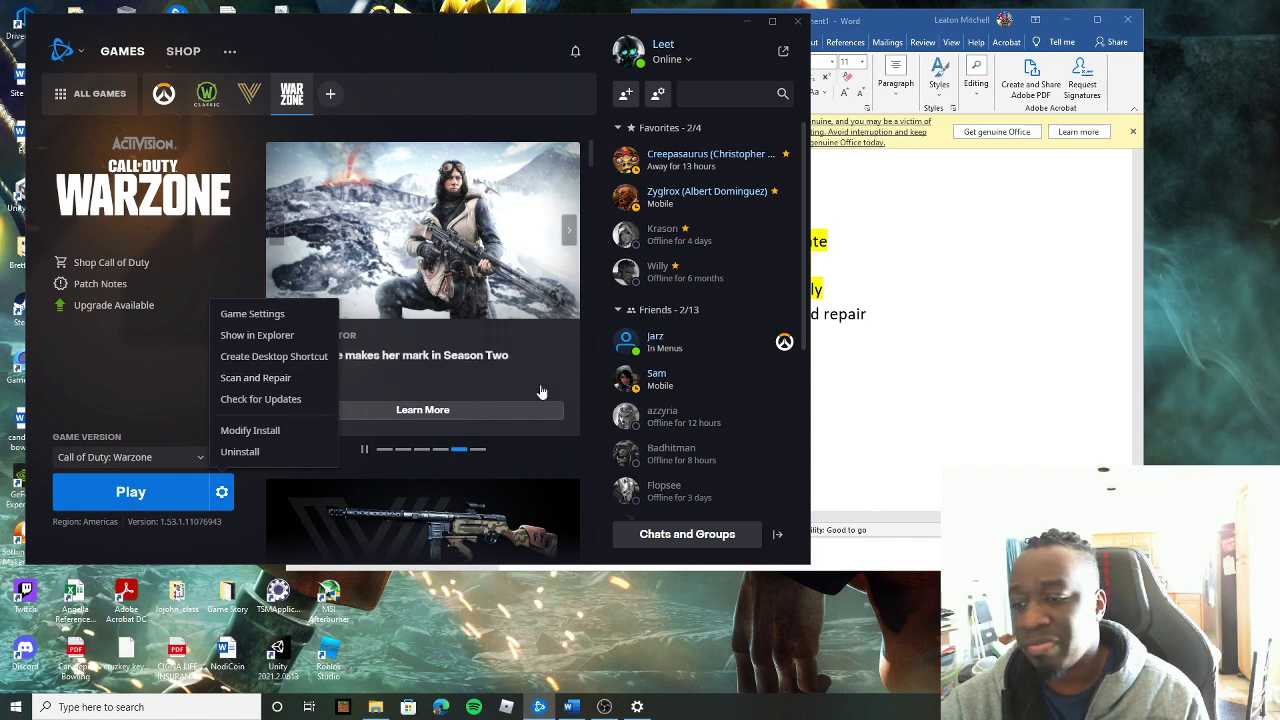
{"action": "left_click", "coordinate": [913, 370]}
{"action": "left_click", "coordinate": [886, 318]}
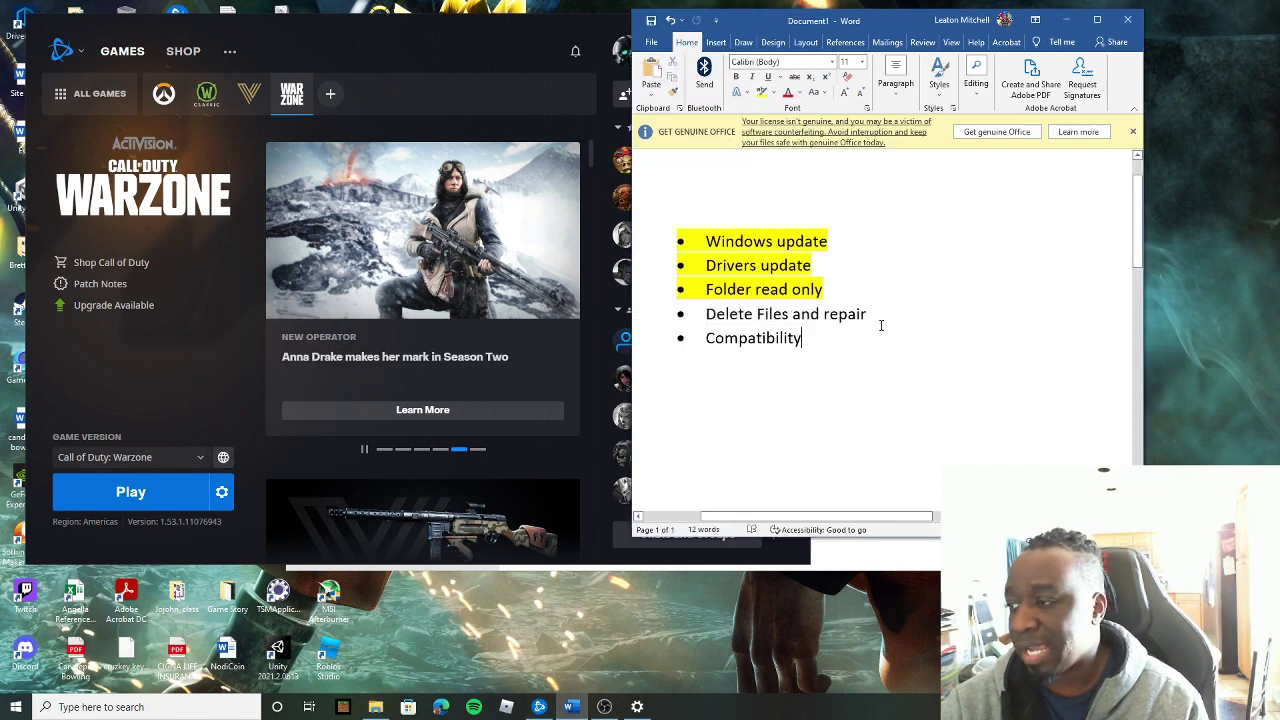
{"action": "left_click_drag", "start_coordinate": [886, 318], "coordinate": [704, 314]}
{"action": "left_click", "coordinate": [762, 92]}
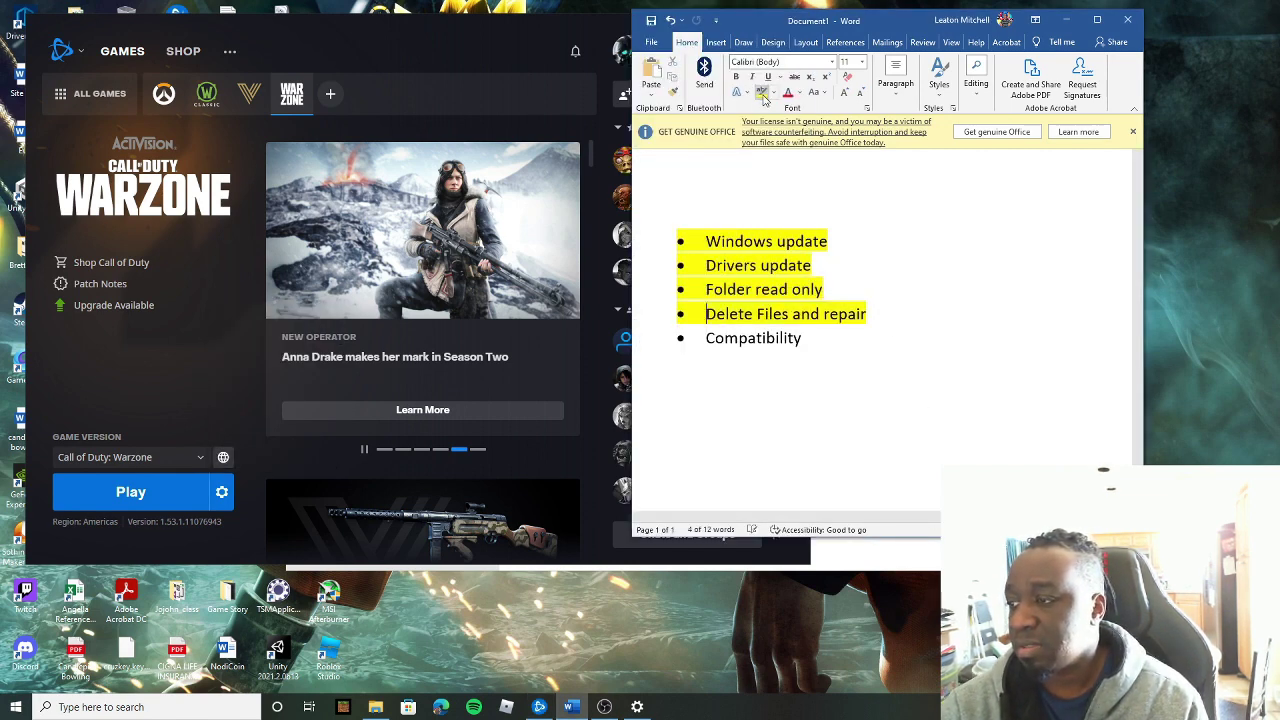
{"action": "left_click", "coordinate": [808, 316]}
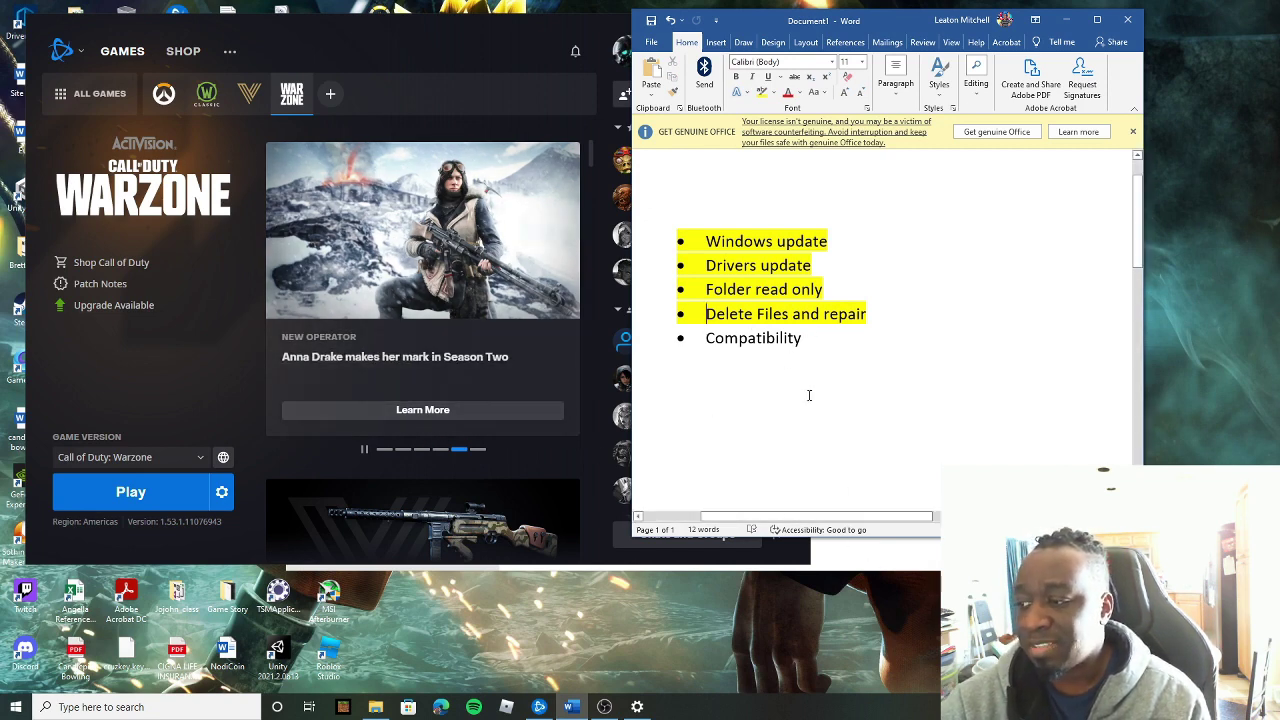
{"action": "key", "text": "alt+Tab"}
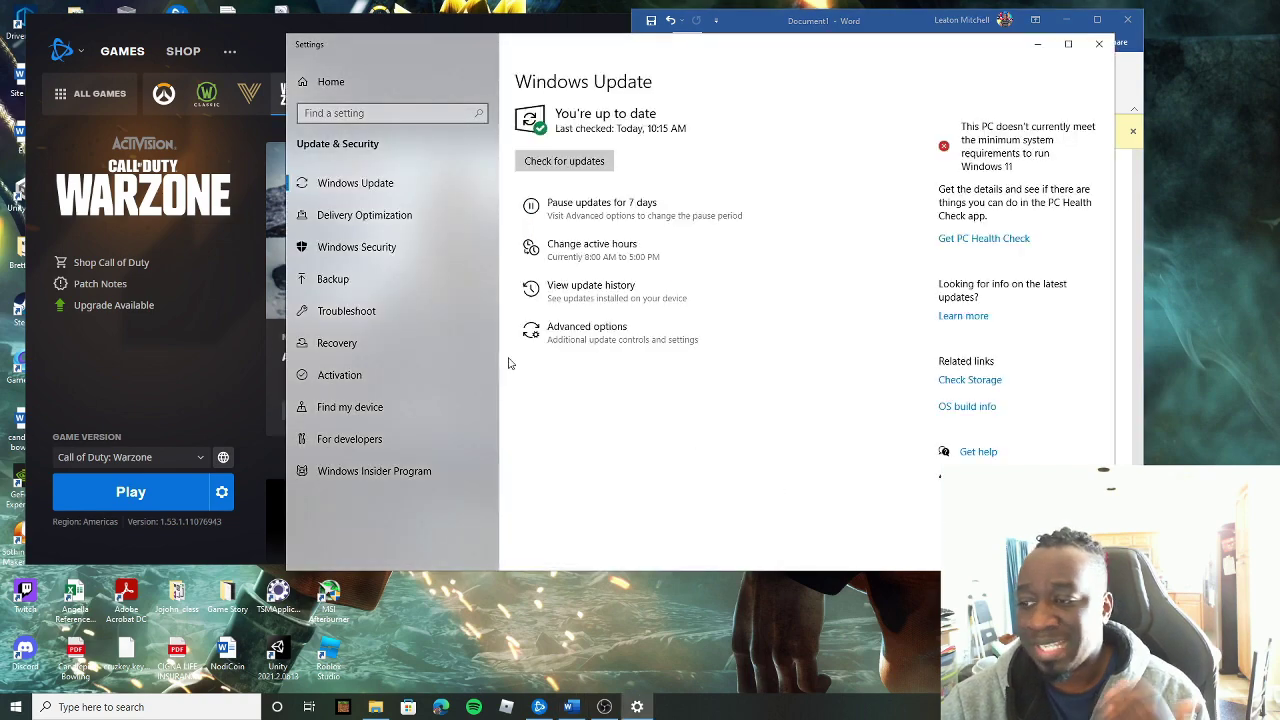
Close Windows Update settings and open the Modern Warfare Launcher's properties in the game folder
{"action": "left_click", "coordinate": [1099, 44]}
{"action": "left_click", "coordinate": [375, 707]}
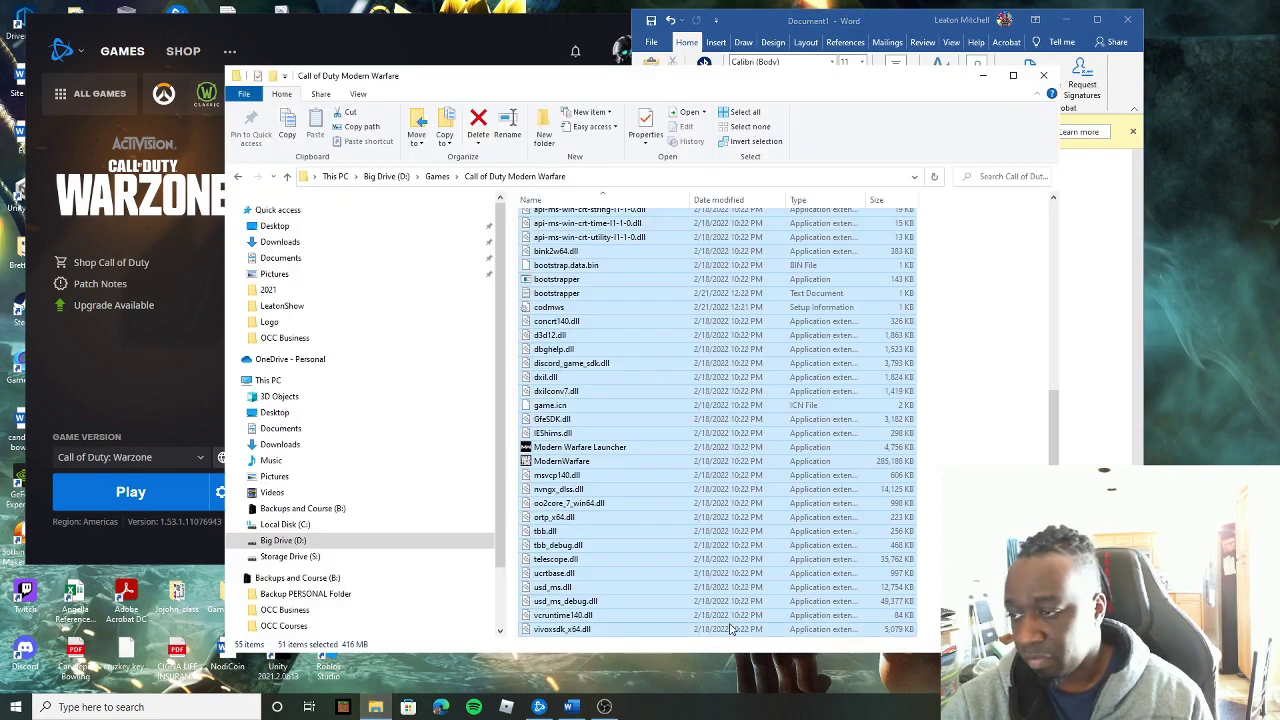
{"action": "left_click", "coordinate": [722, 461]}
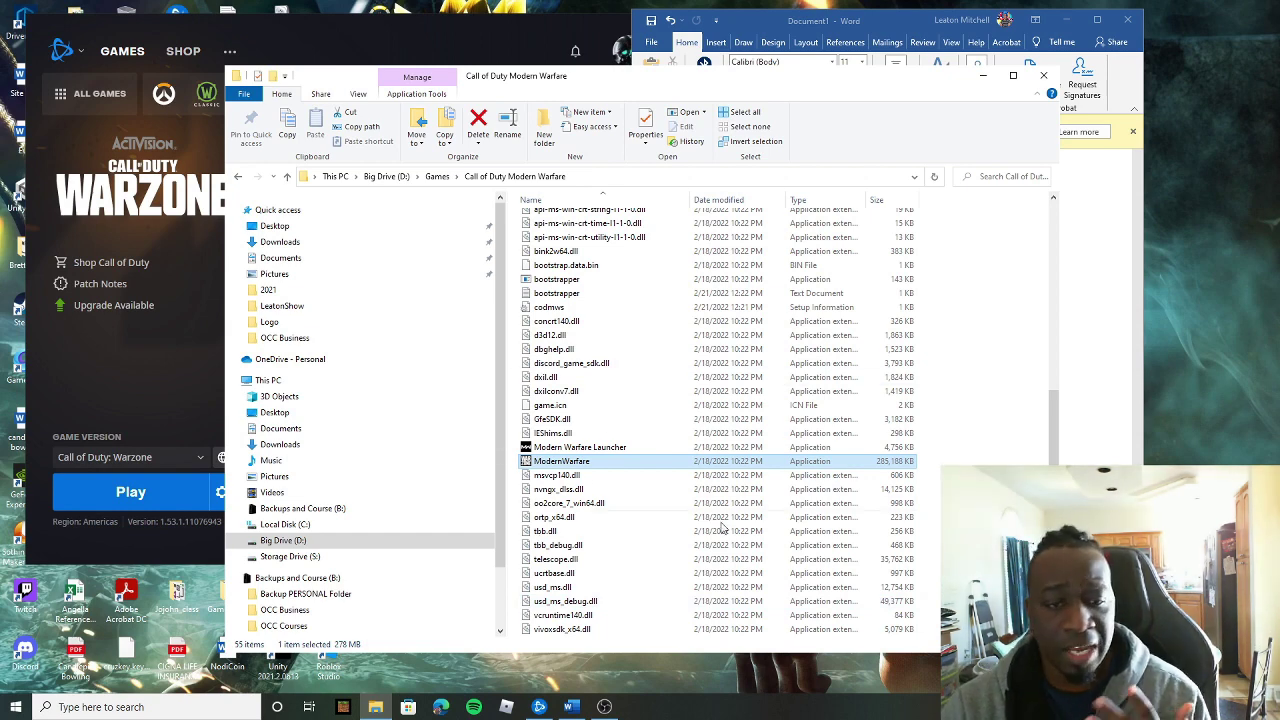
{"action": "left_click", "coordinate": [583, 449]}
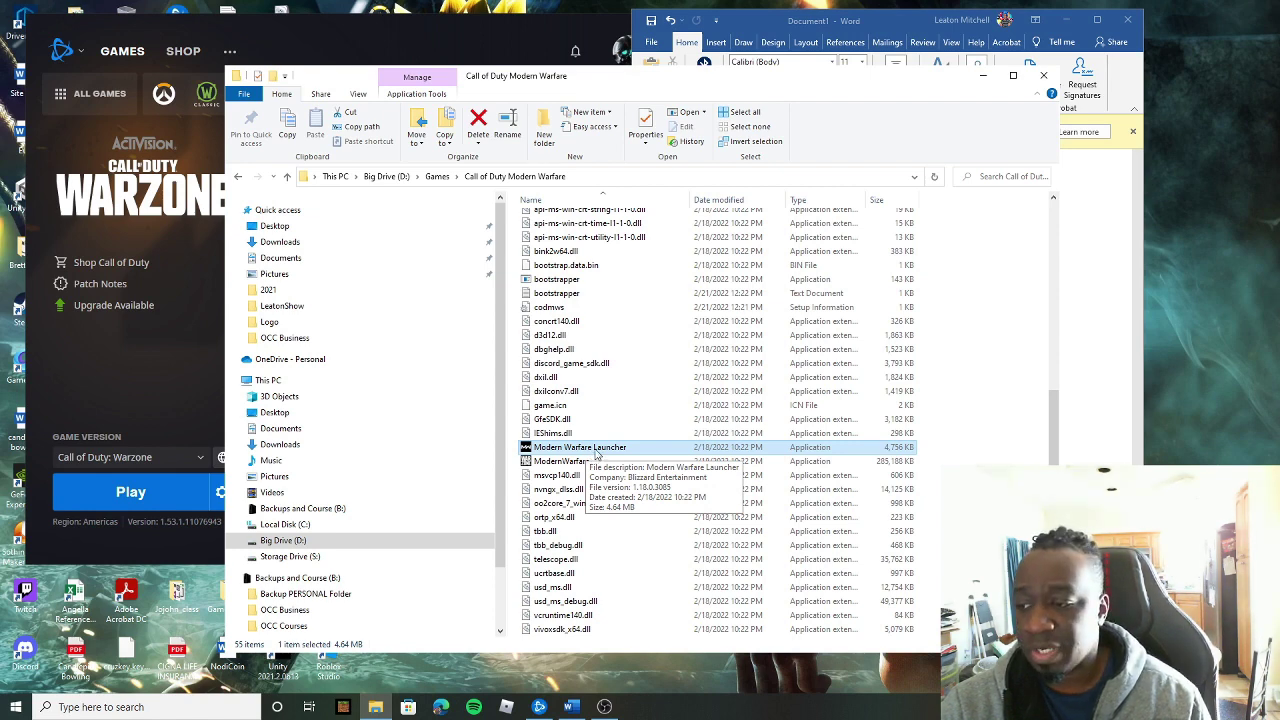
{"action": "left_click", "coordinate": [583, 462]}
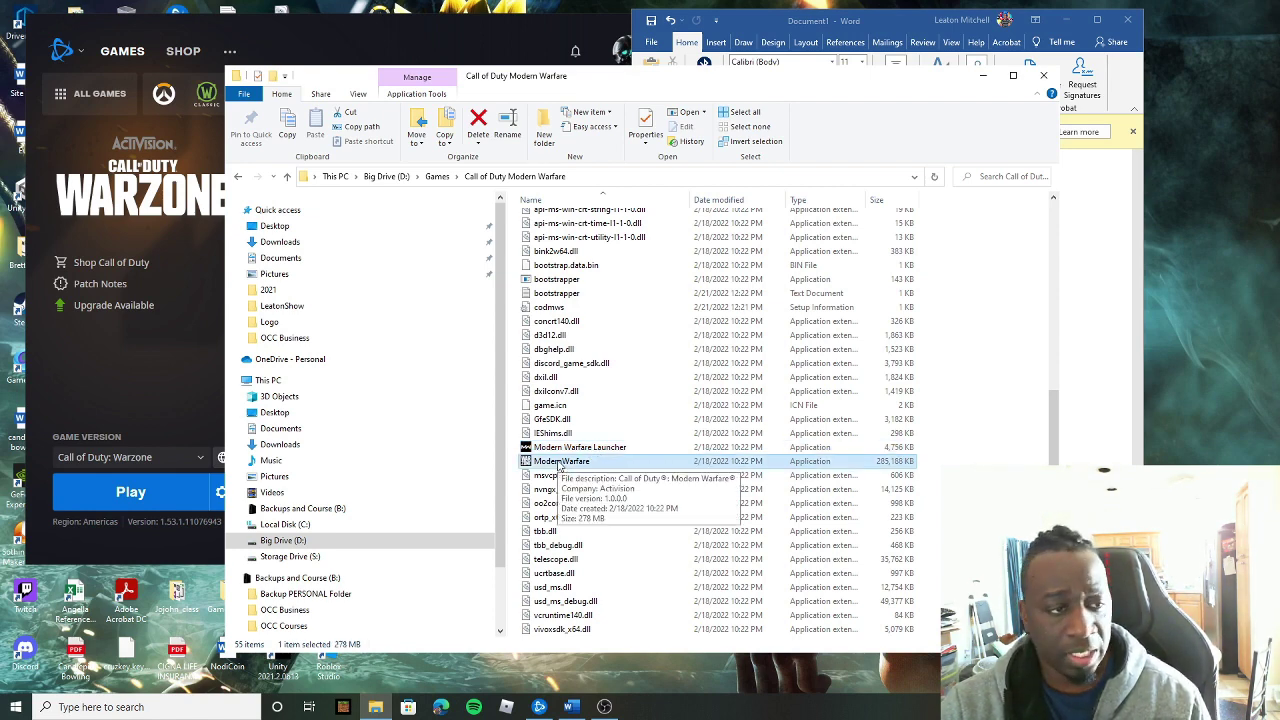
{"action": "left_click", "coordinate": [592, 451]}
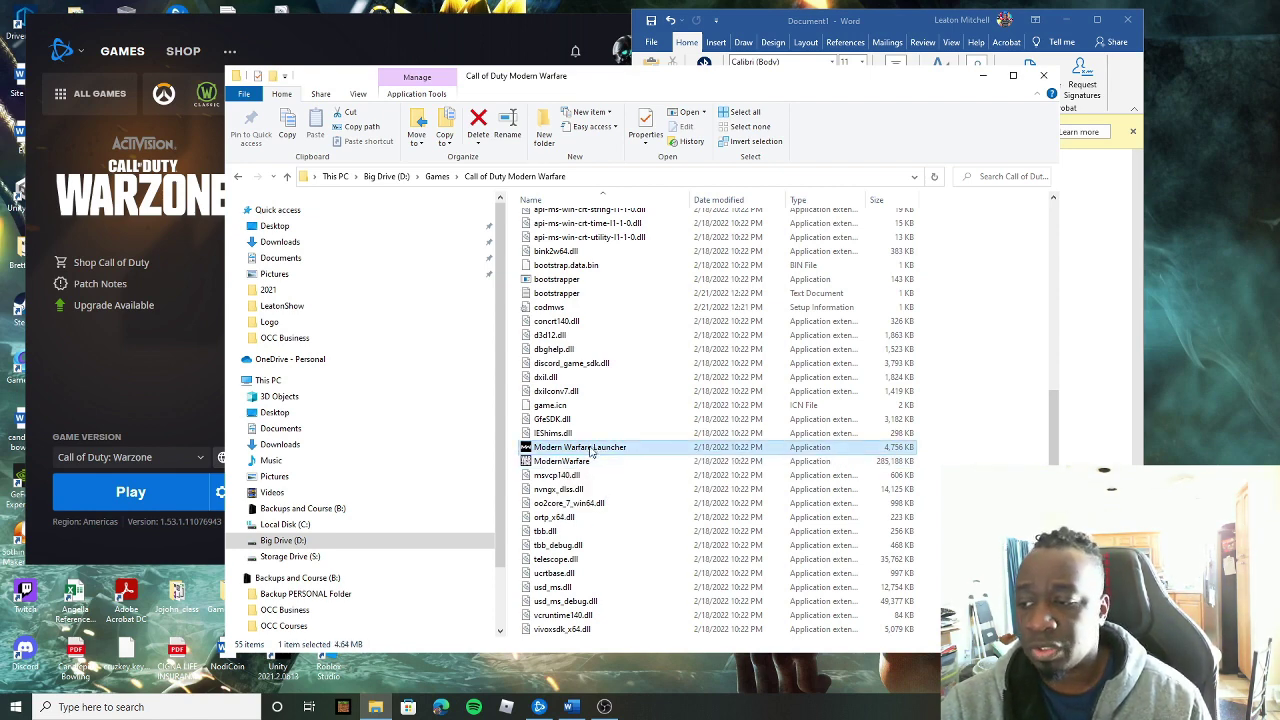
{"action": "right_click", "coordinate": [592, 451]}
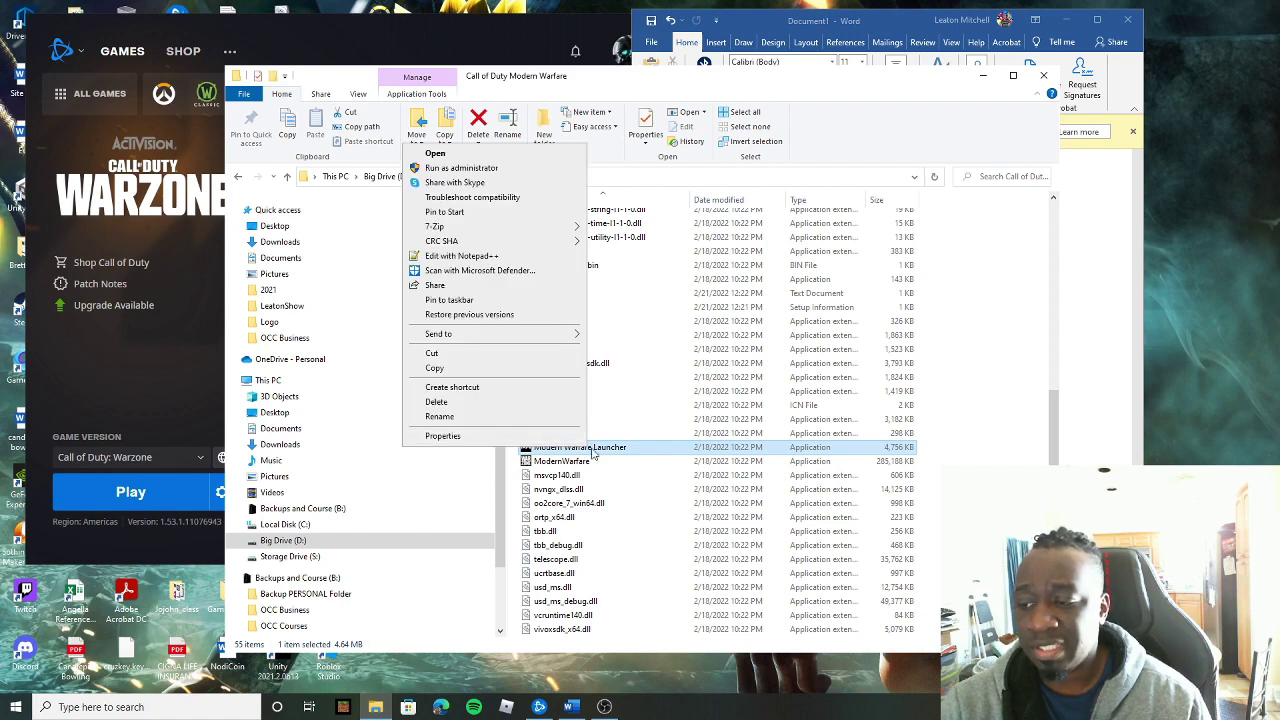
{"action": "left_click", "coordinate": [443, 435]}
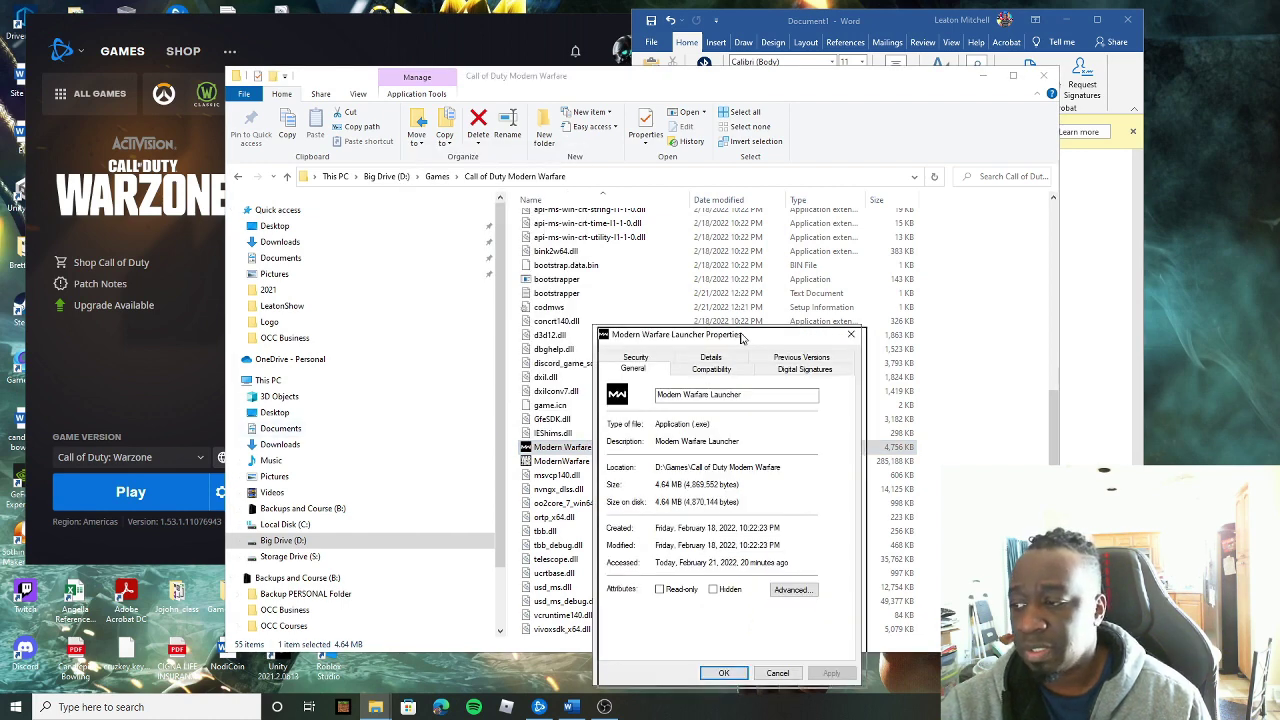
Leave the launcher's compatibility mode unticked, then apply and confirm with OK
{"action": "left_click_drag", "start_coordinate": [743, 335], "coordinate": [782, 167]}
{"action": "left_click", "coordinate": [745, 204]}
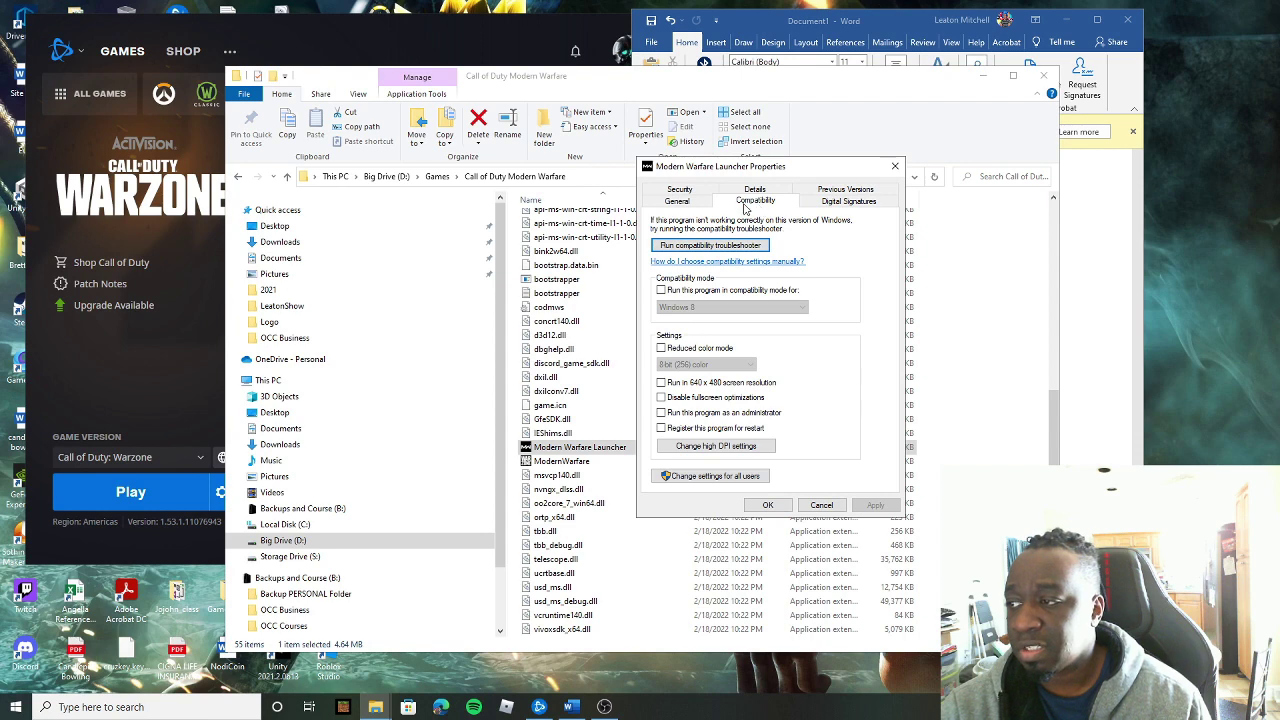
{"action": "left_click", "coordinate": [662, 291]}
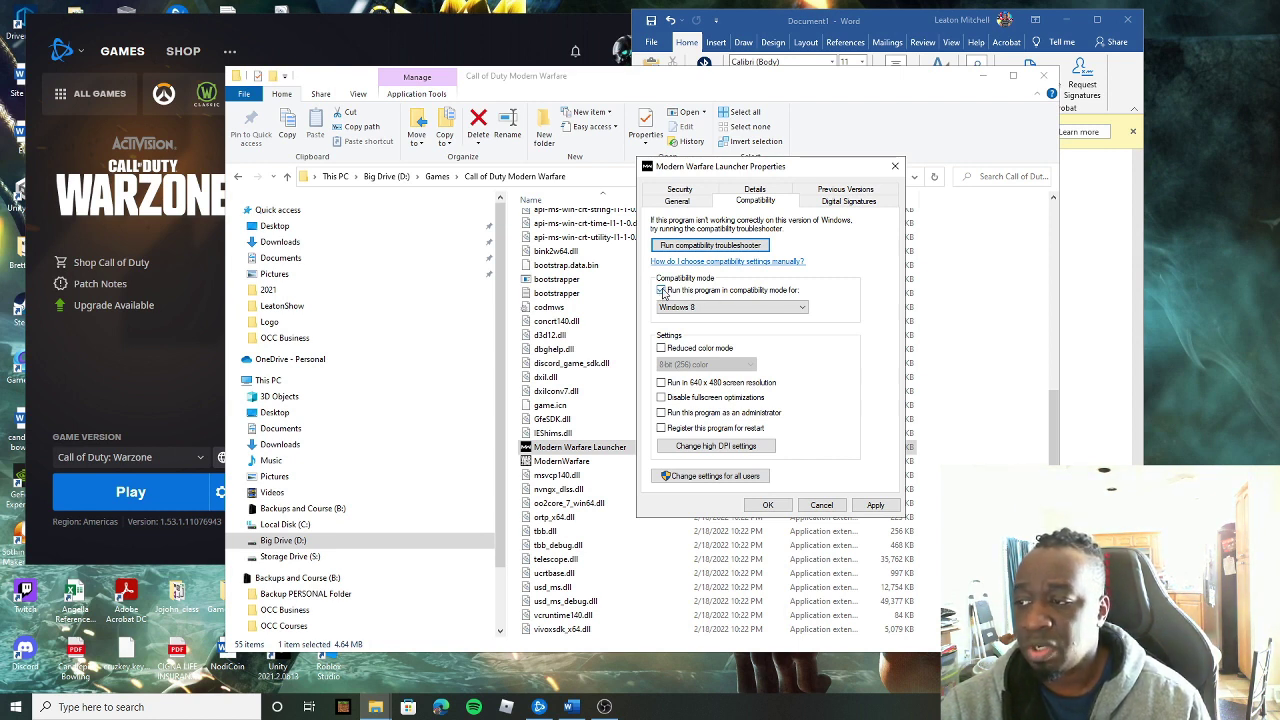
{"action": "left_click", "coordinate": [661, 291]}
{"action": "left_click", "coordinate": [872, 506]}
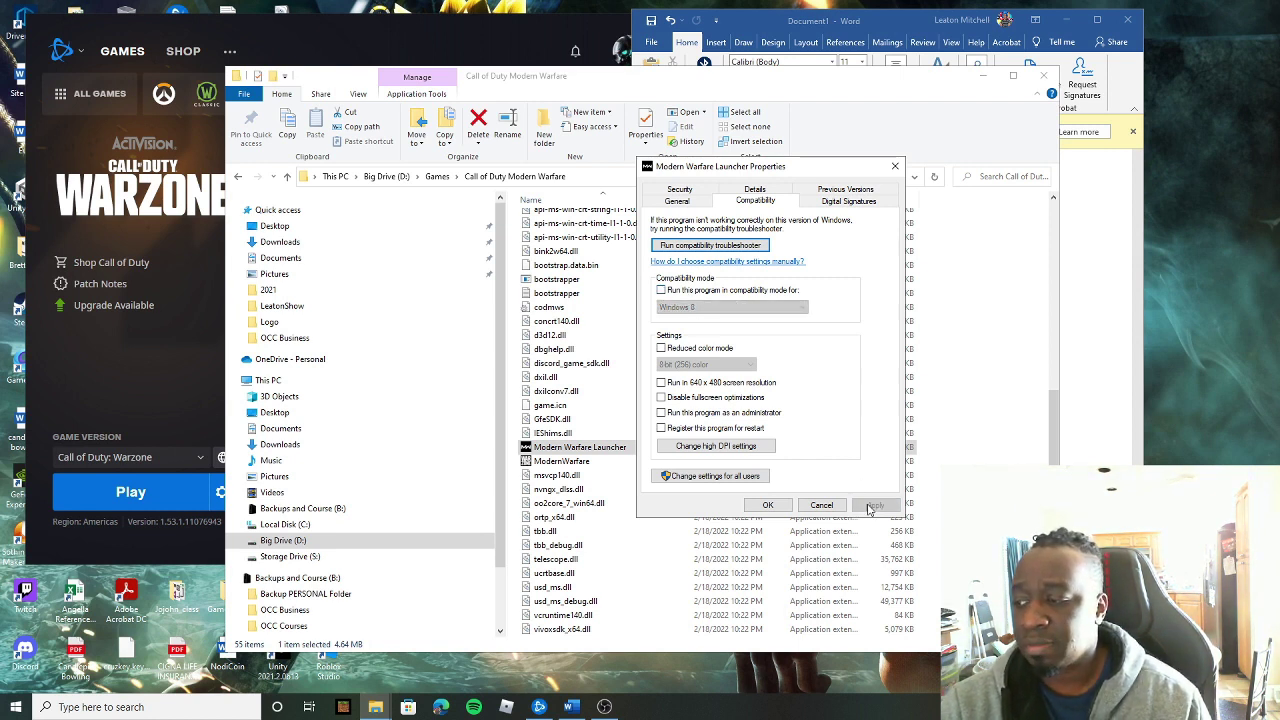
{"action": "left_click", "coordinate": [767, 505]}
Open the ModernWarfare program's properties on the Compatibility tab
{"action": "left_click", "coordinate": [578, 462]}
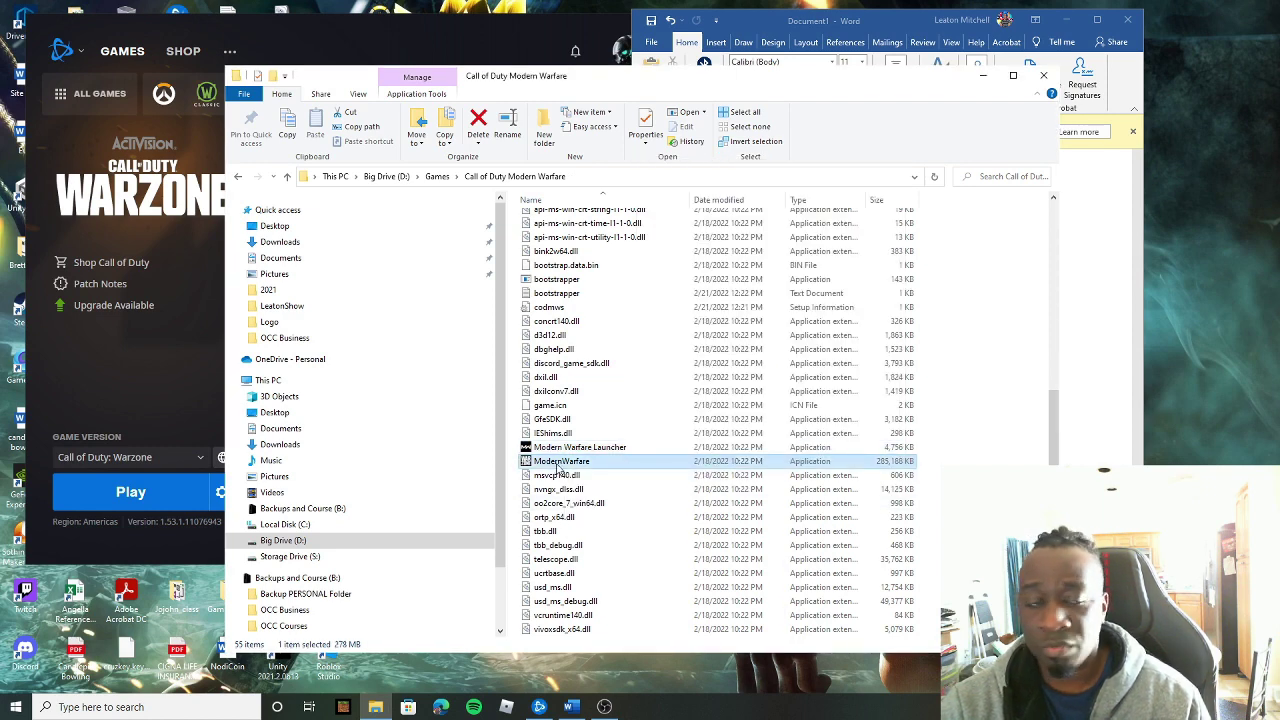
{"action": "right_click", "coordinate": [555, 465]}
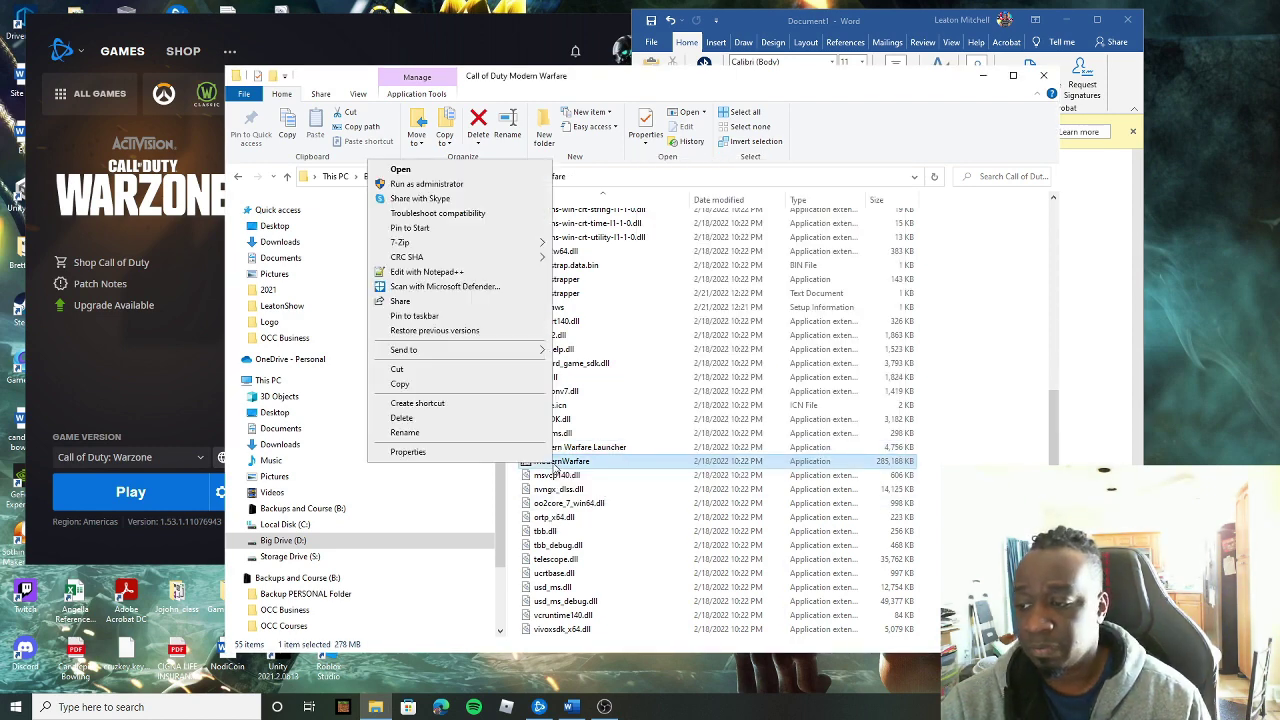
{"action": "left_click", "coordinate": [489, 453]}
{"action": "left_click", "coordinate": [670, 372]}
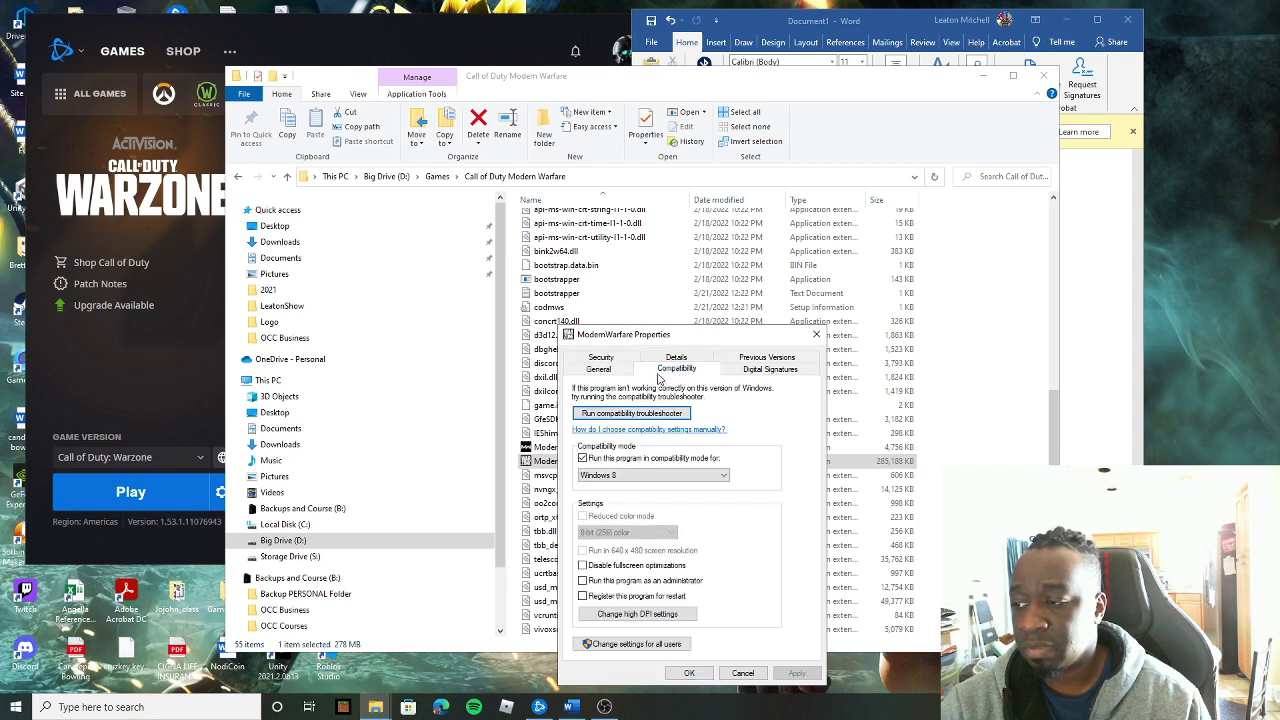
{"action": "left_click_drag", "start_coordinate": [692, 341], "coordinate": [712, 192]}
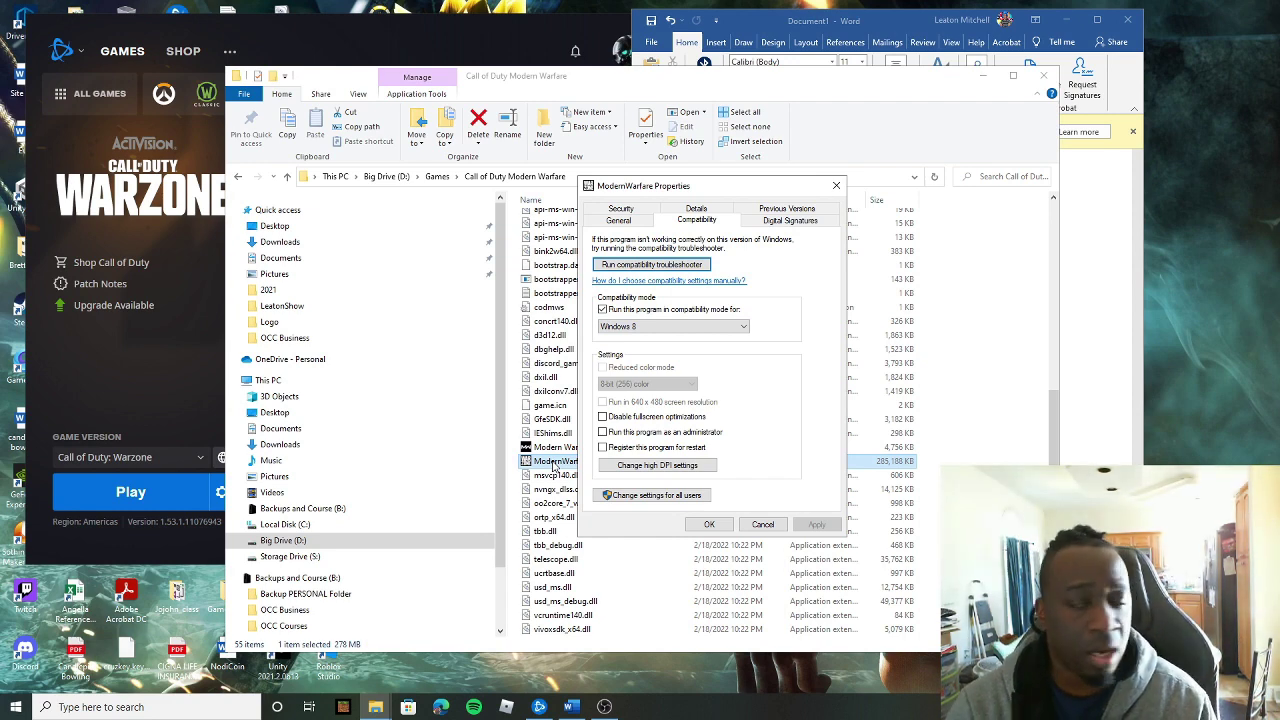
Switch off Windows 8 compatibility mode, apply with OK, and close the game folder
{"action": "left_click", "coordinate": [604, 310]}
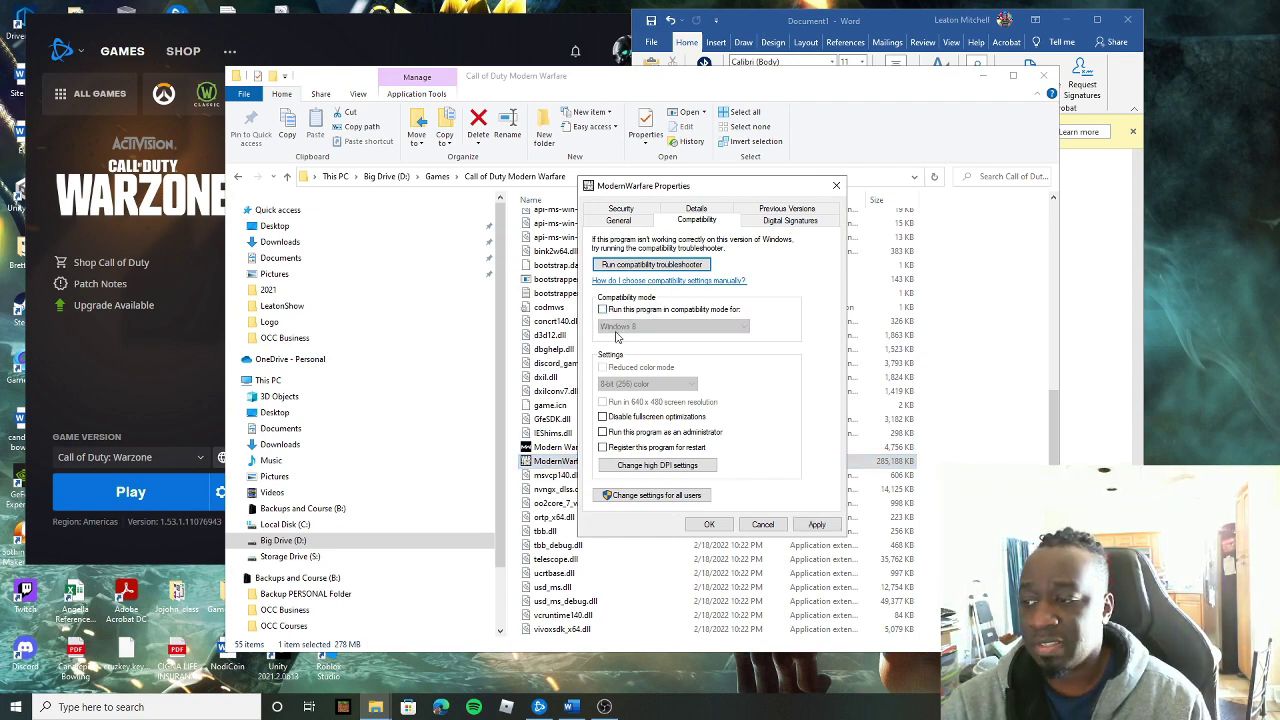
{"action": "left_click", "coordinate": [829, 529]}
{"action": "left_click", "coordinate": [726, 525]}
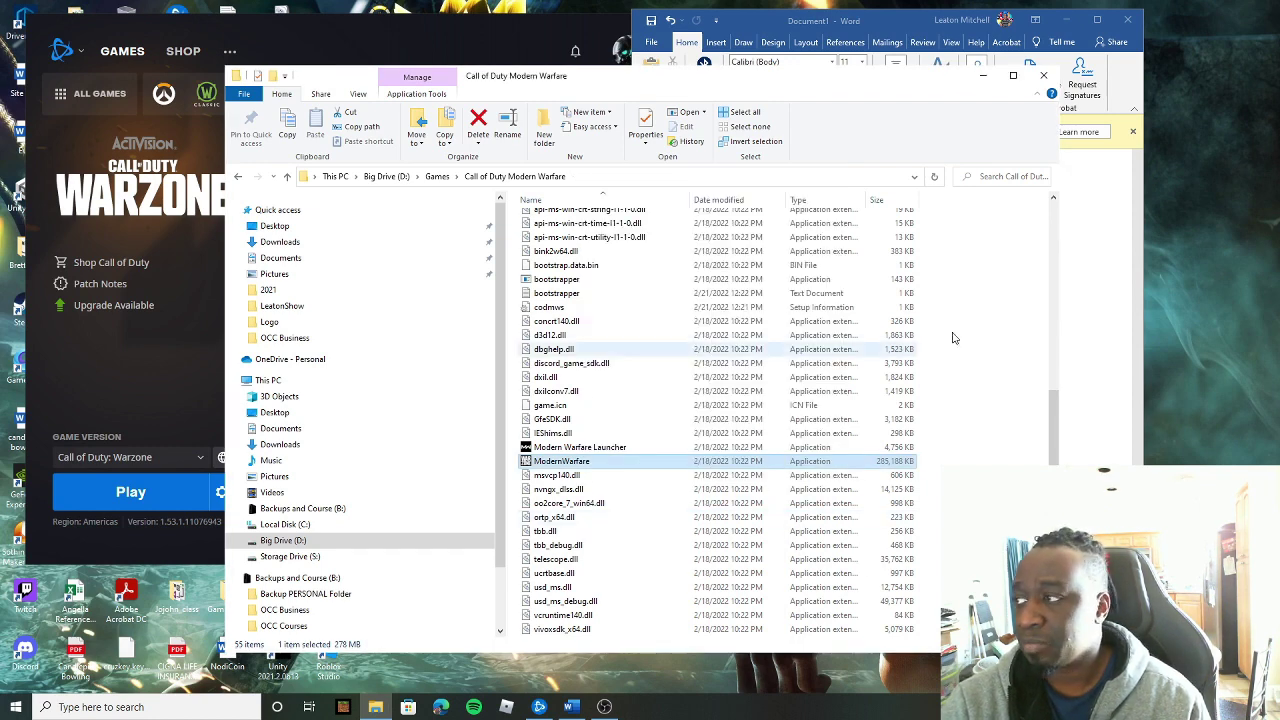
{"action": "left_click", "coordinate": [1043, 75]}
Highlight the 'Compatibility' line in the Word checklist in yellow
{"action": "left_click_drag", "start_coordinate": [818, 340], "coordinate": [706, 338]}
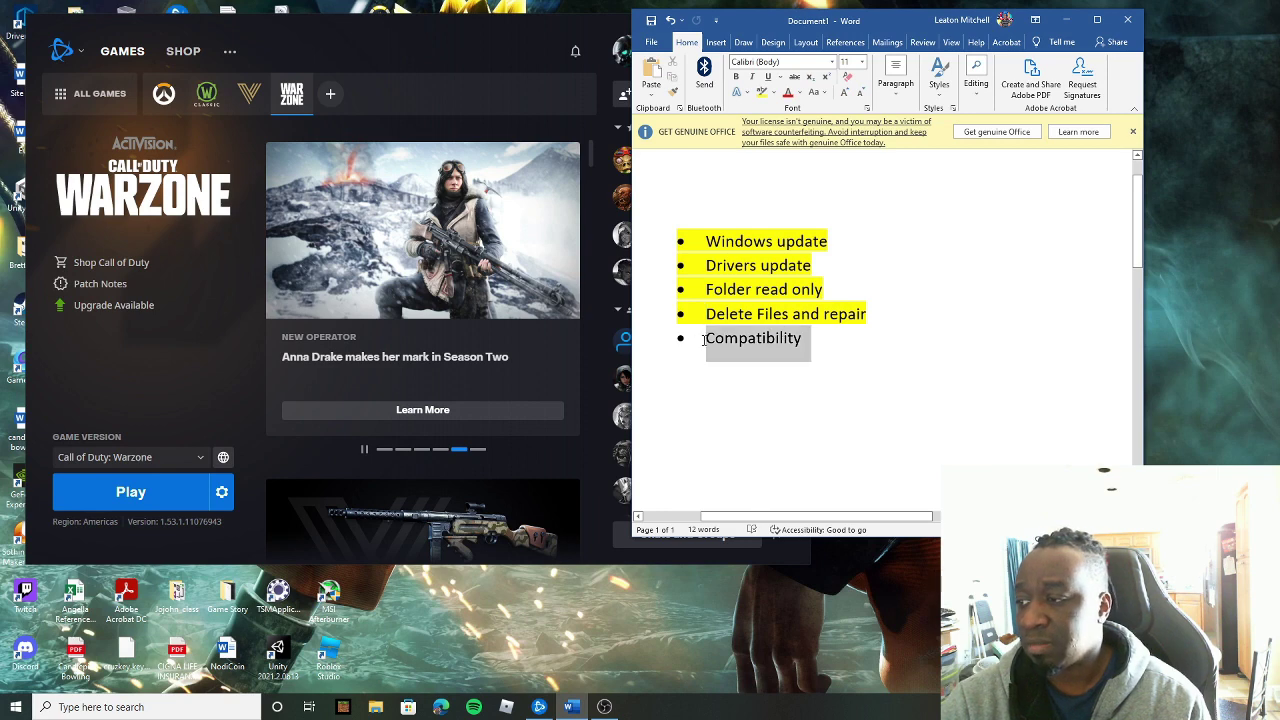
{"action": "left_click", "coordinate": [748, 320]}
{"action": "key", "text": "Left"}
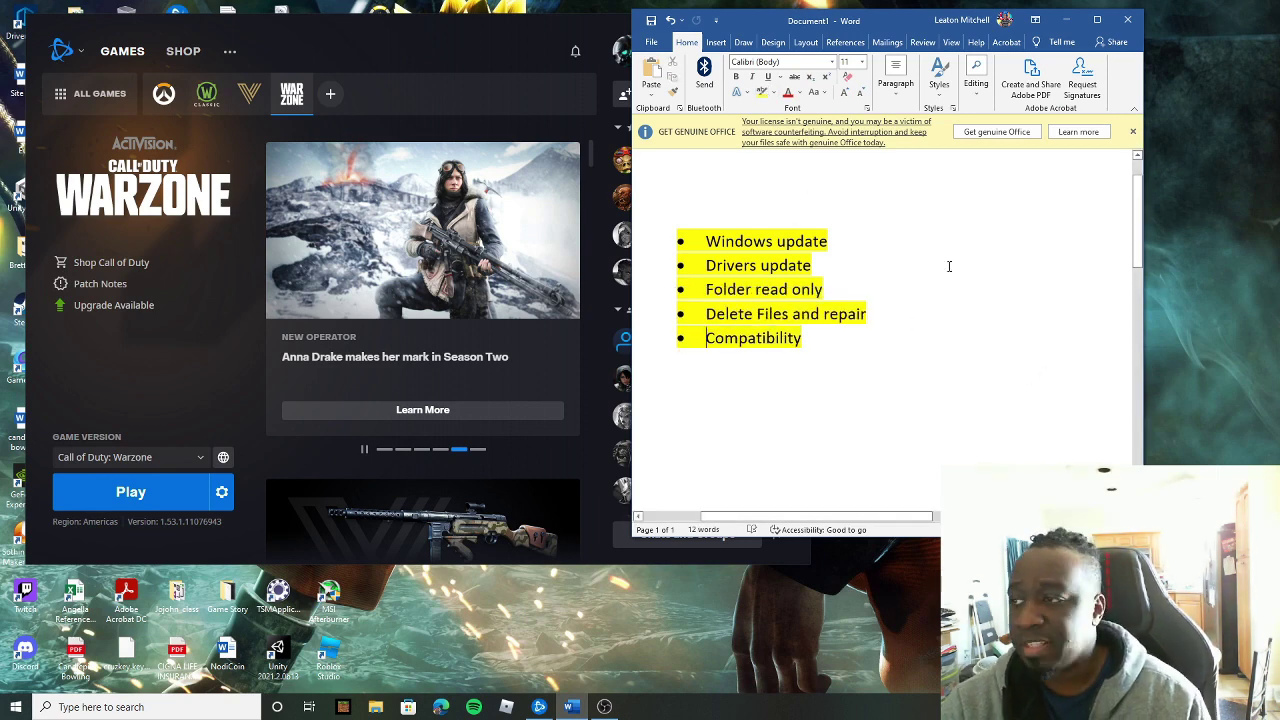
Close Word with Don't Save and launch Warzone with Play in Battle.net
{"action": "left_click", "coordinate": [1127, 19]}
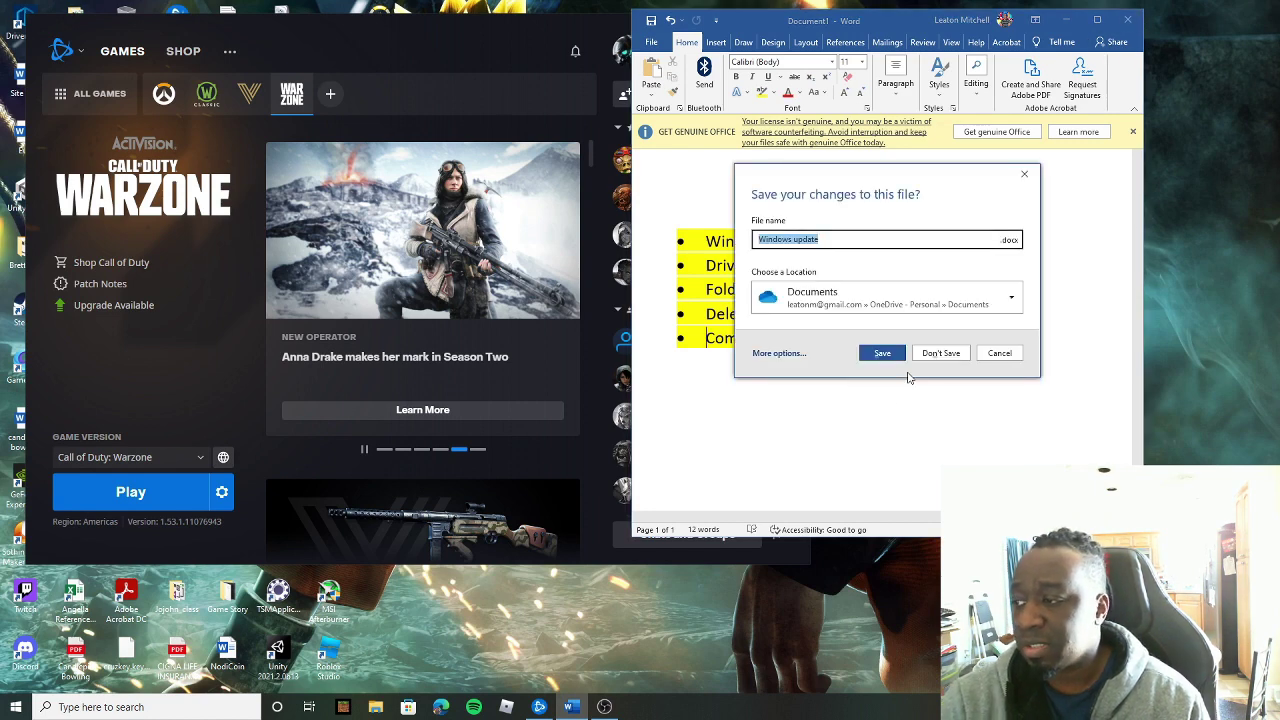
{"action": "left_click", "coordinate": [940, 356]}
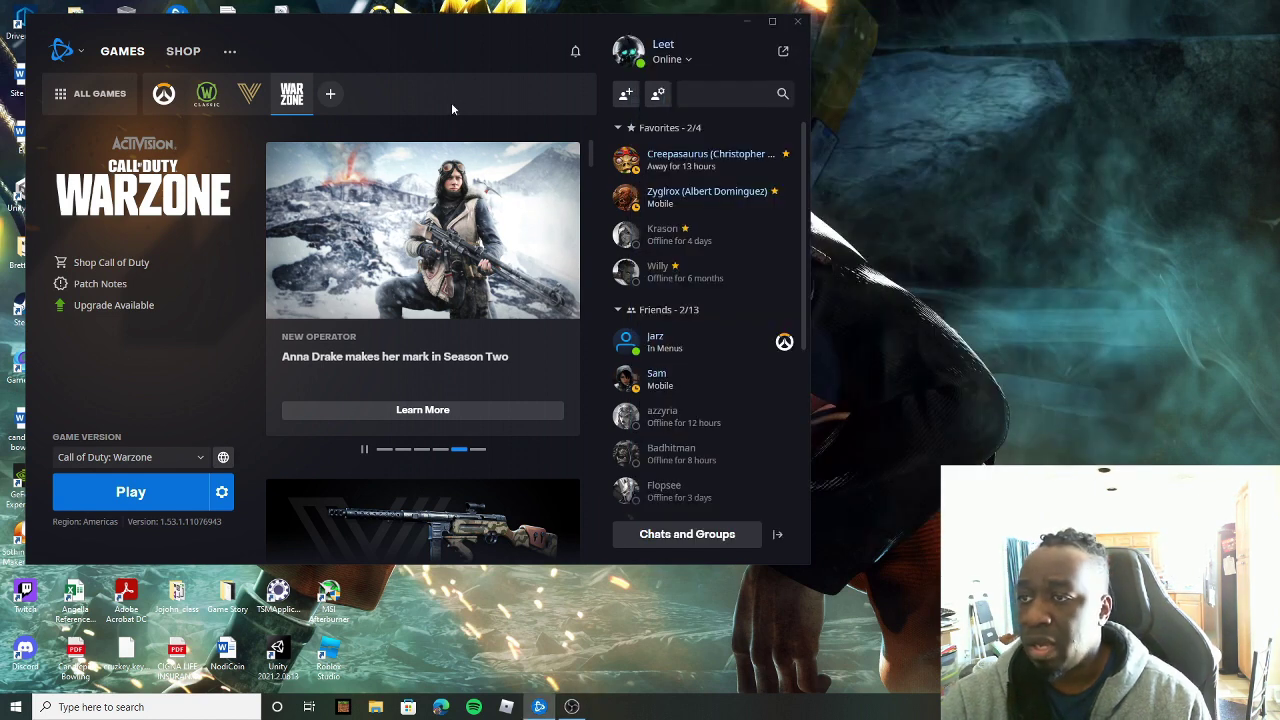
{"action": "left_click_drag", "start_coordinate": [363, 29], "coordinate": [457, 34]}
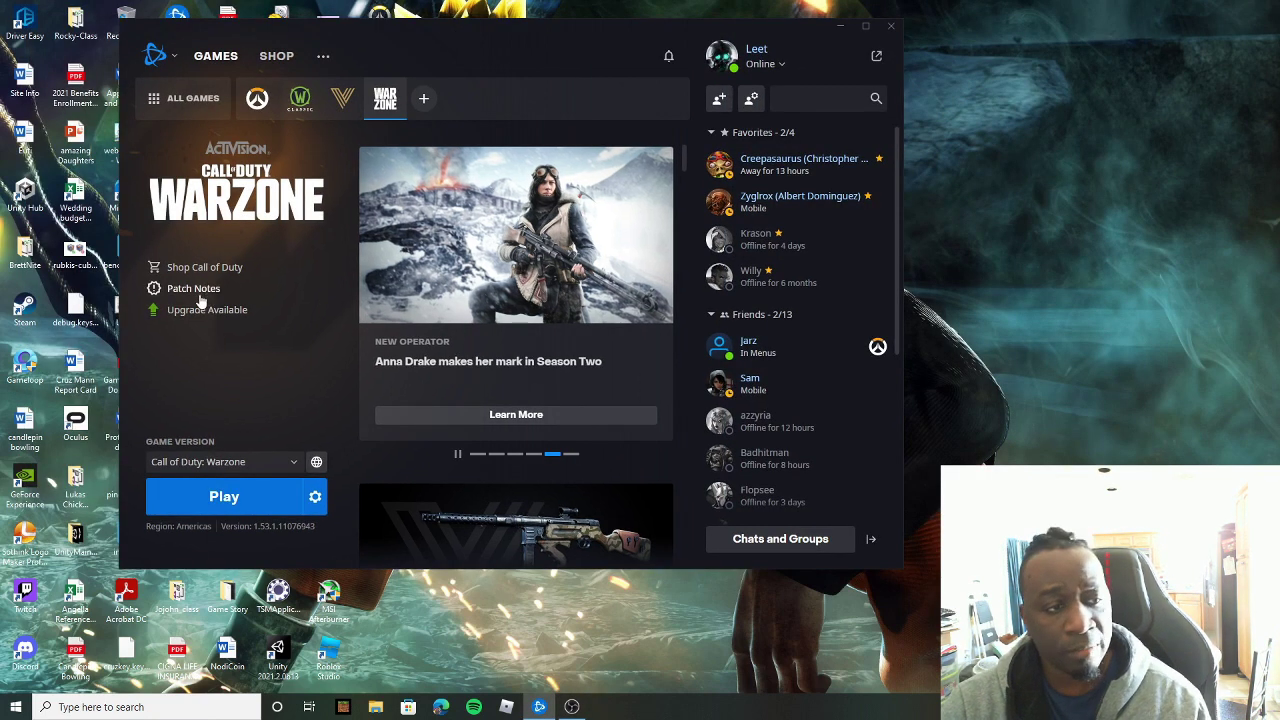
{"action": "left_click", "coordinate": [225, 500]}
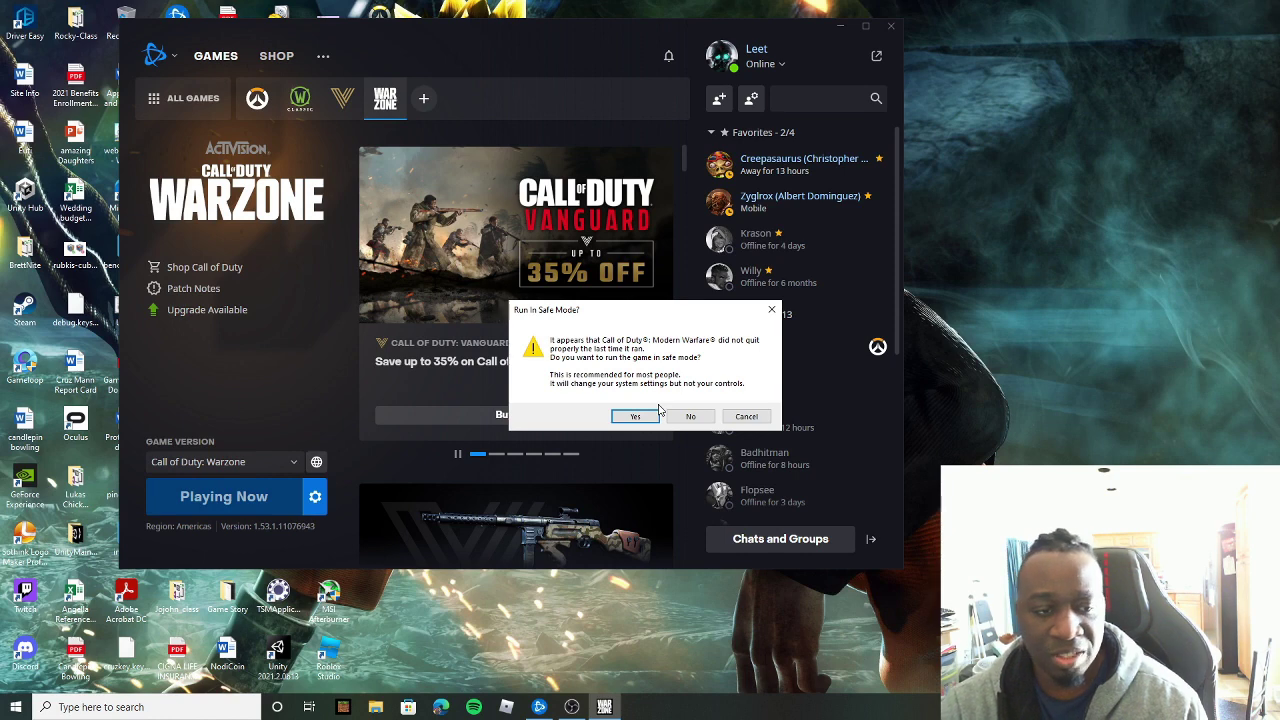
Answer No to 'Run in Safe Mode?' so Warzone launches normally
{"action": "left_click", "coordinate": [690, 416]}
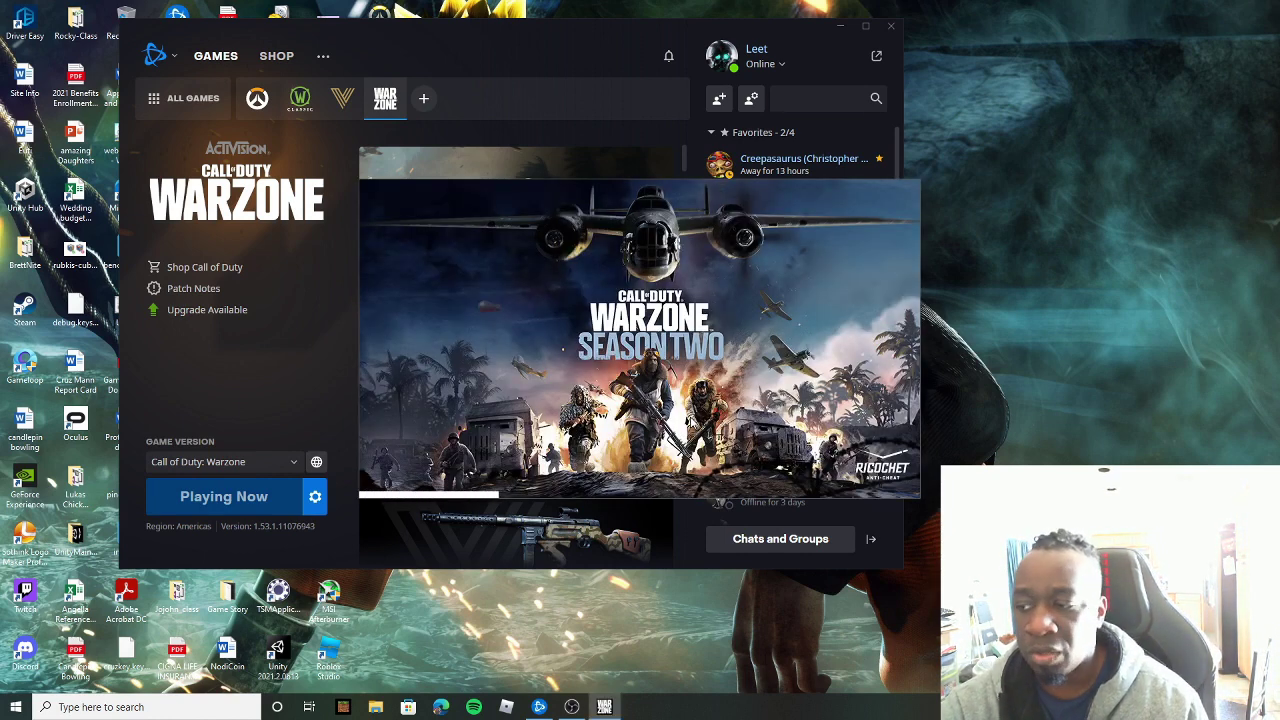